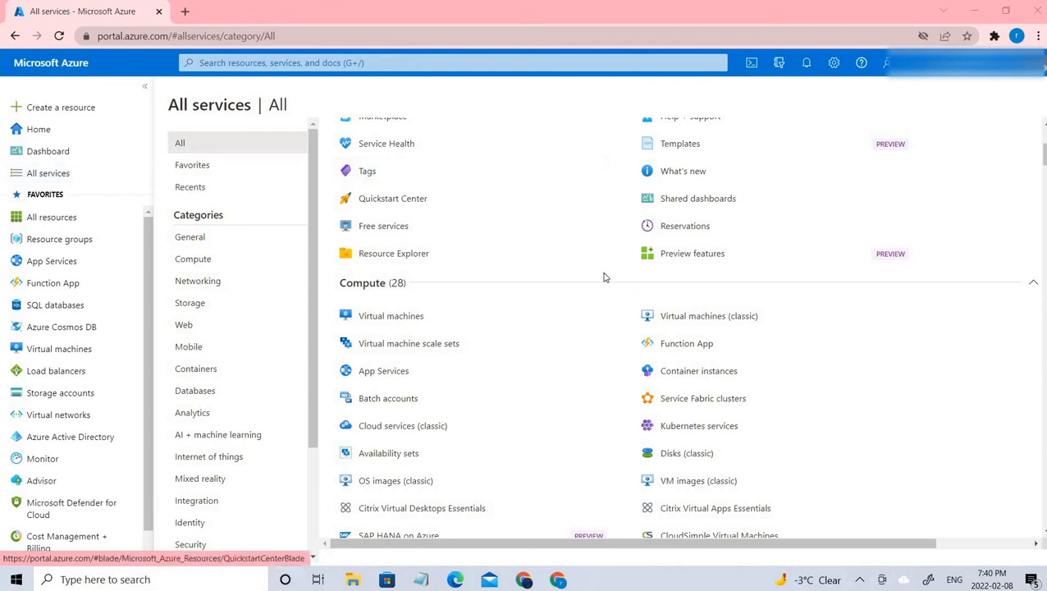
Find Storage accounts among all services and start creating a new storage account.
scroll(606, 255, "down", 5)
scroll(603, 276, "down", 10)
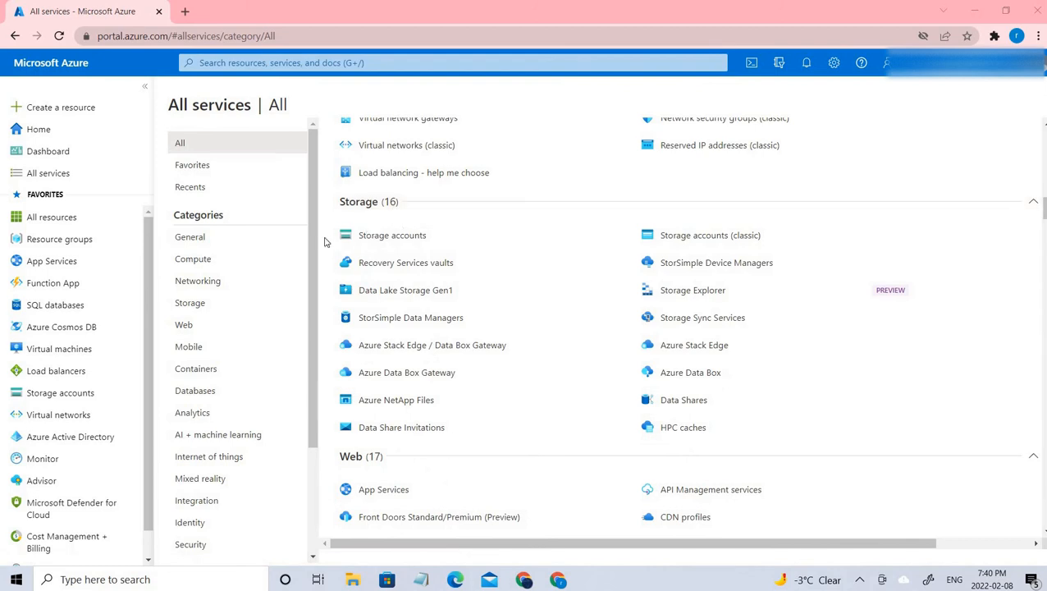
left_click(404, 241)
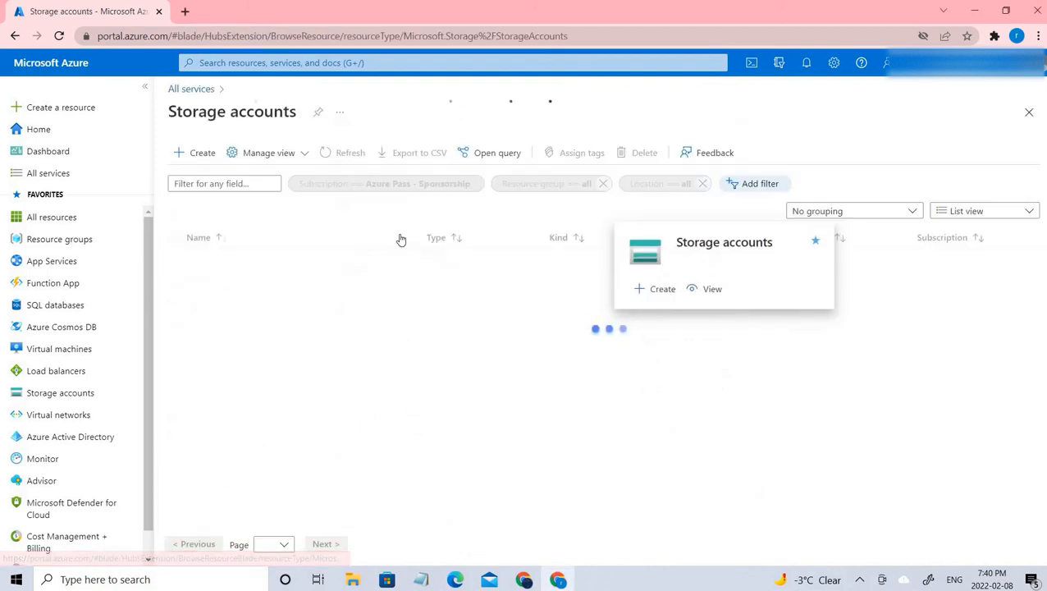
left_click(202, 153)
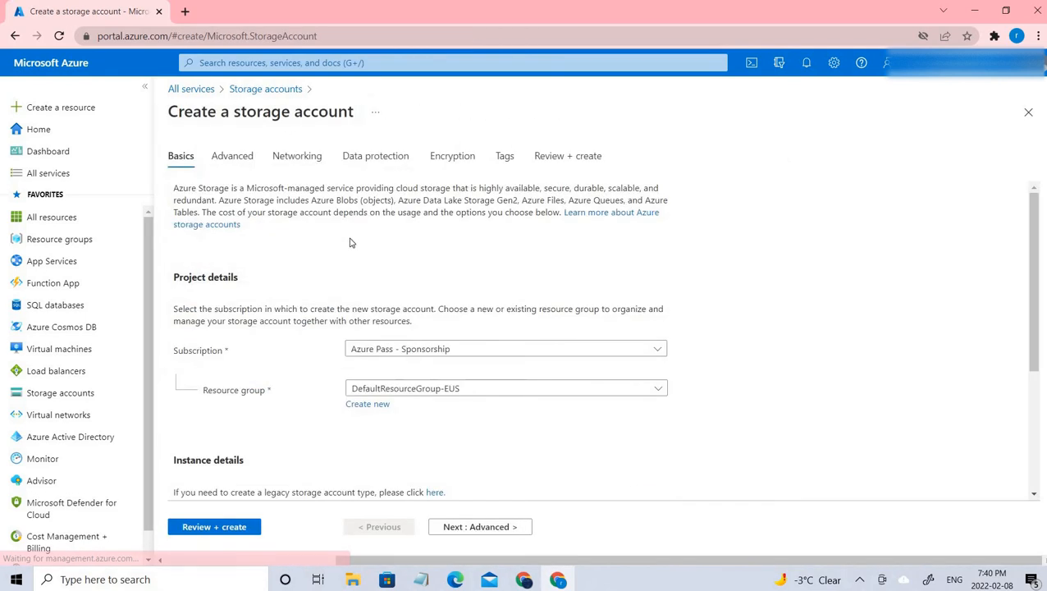
Create a new resource group named storagegroup1 for the storage account.
scroll(343, 317, "down", 2)
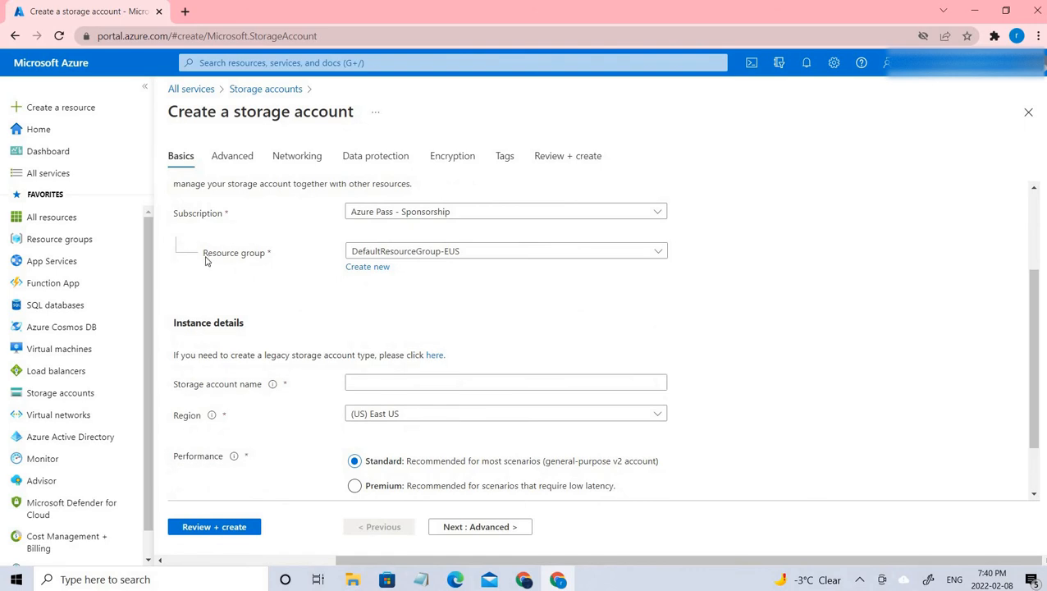
left_click_drag(202, 253, 268, 253)
left_click(361, 267)
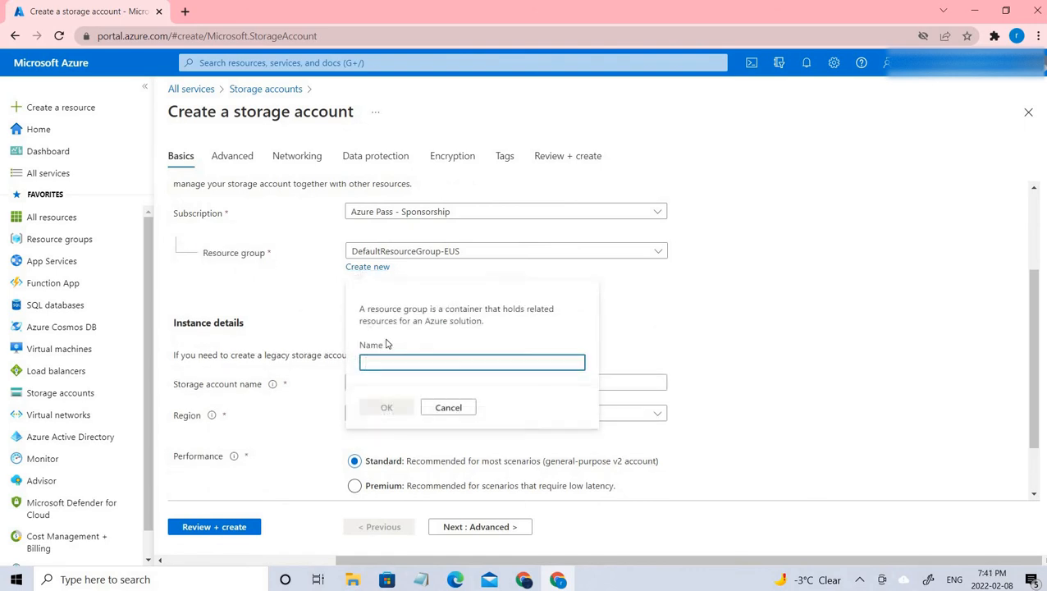
type("storage")
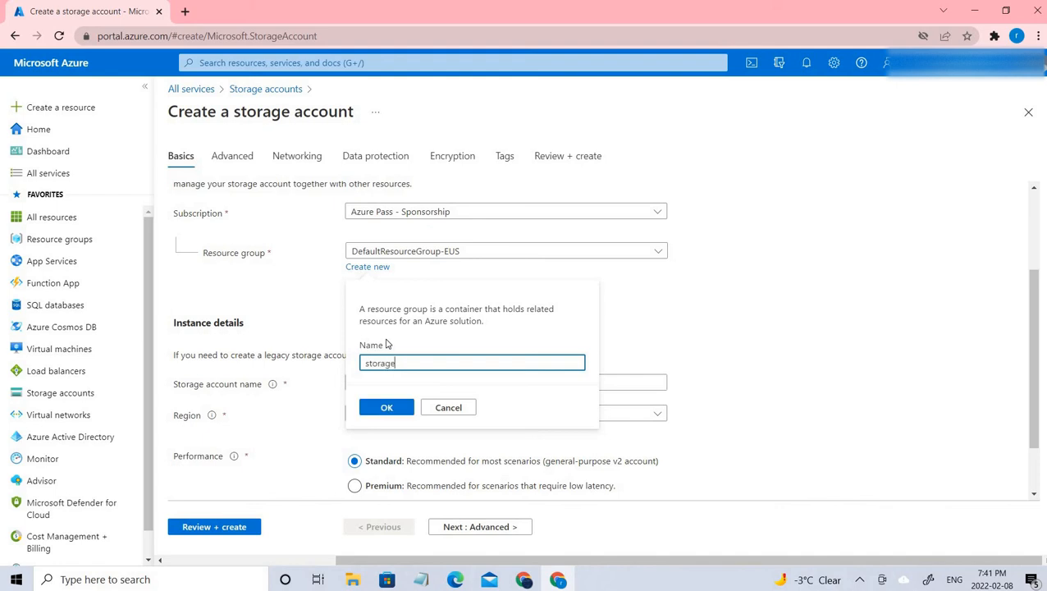
type("group1")
left_click(370, 409)
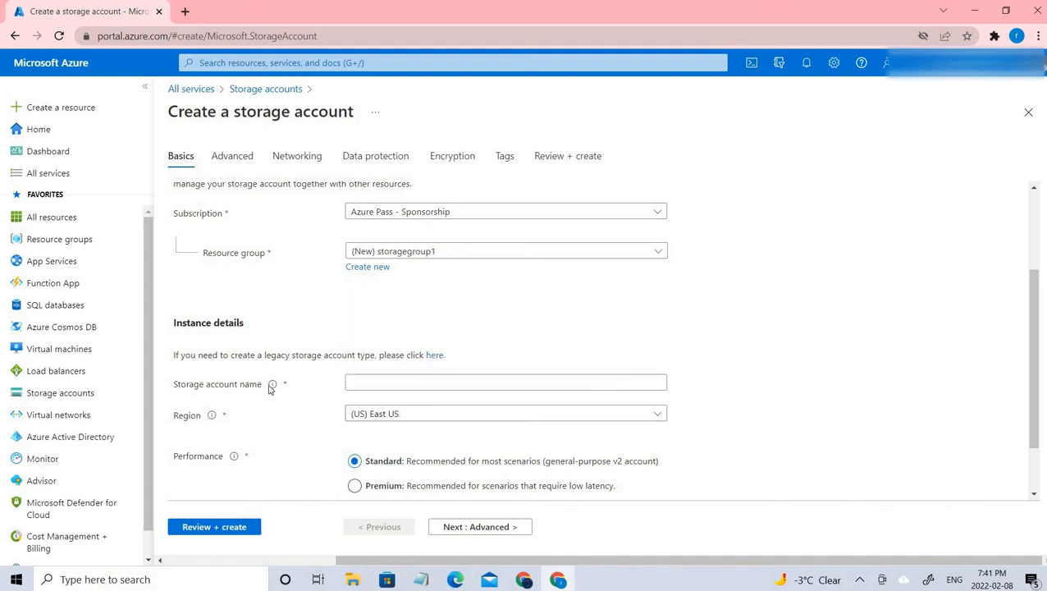
Name the storage account storageaccountmrt124.
left_click(399, 386)
left_click(402, 408)
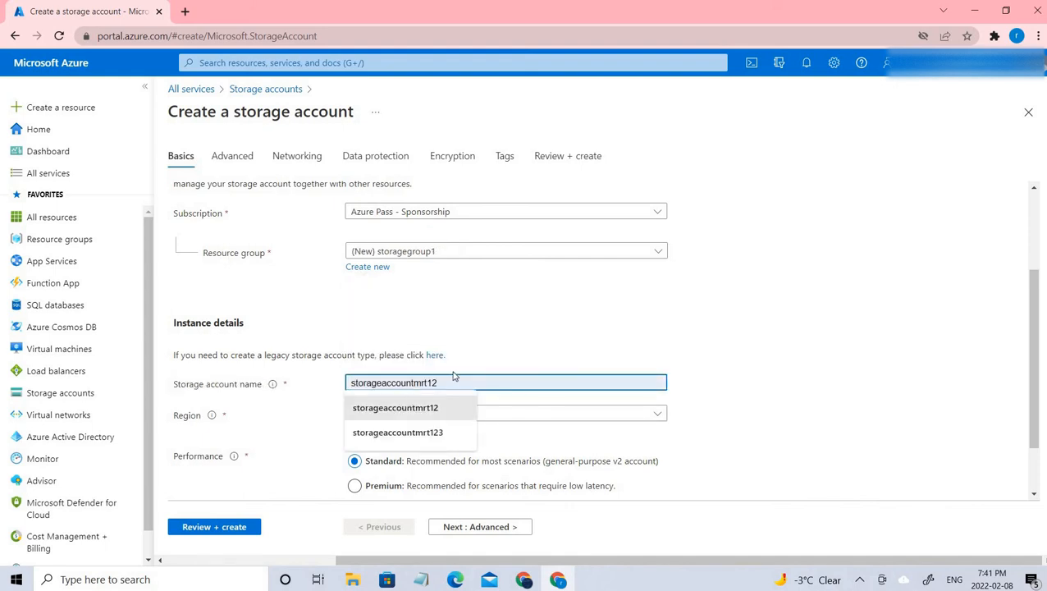
type("3")
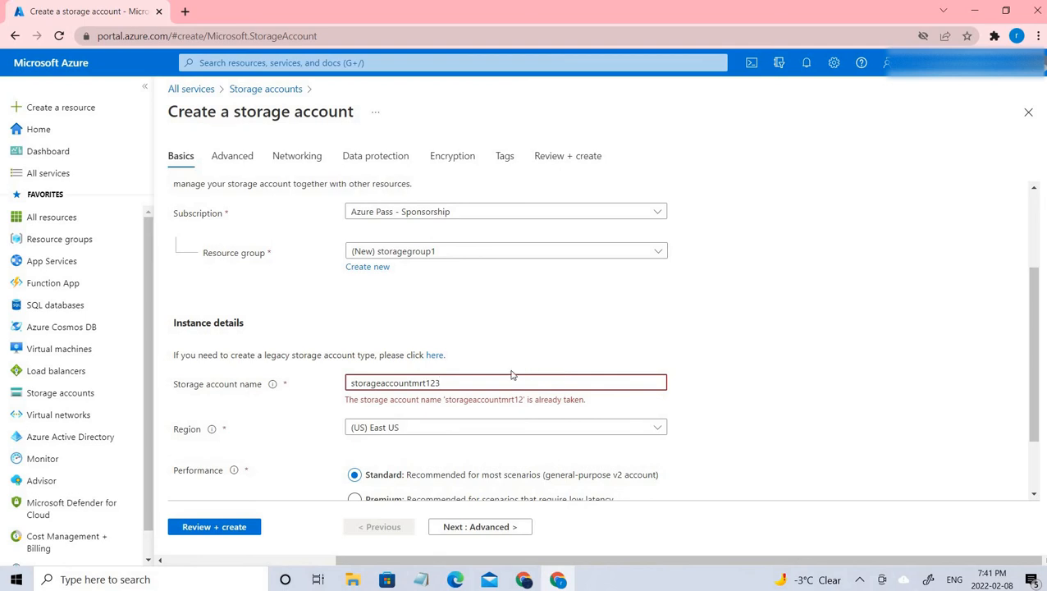
key("BackSpace")
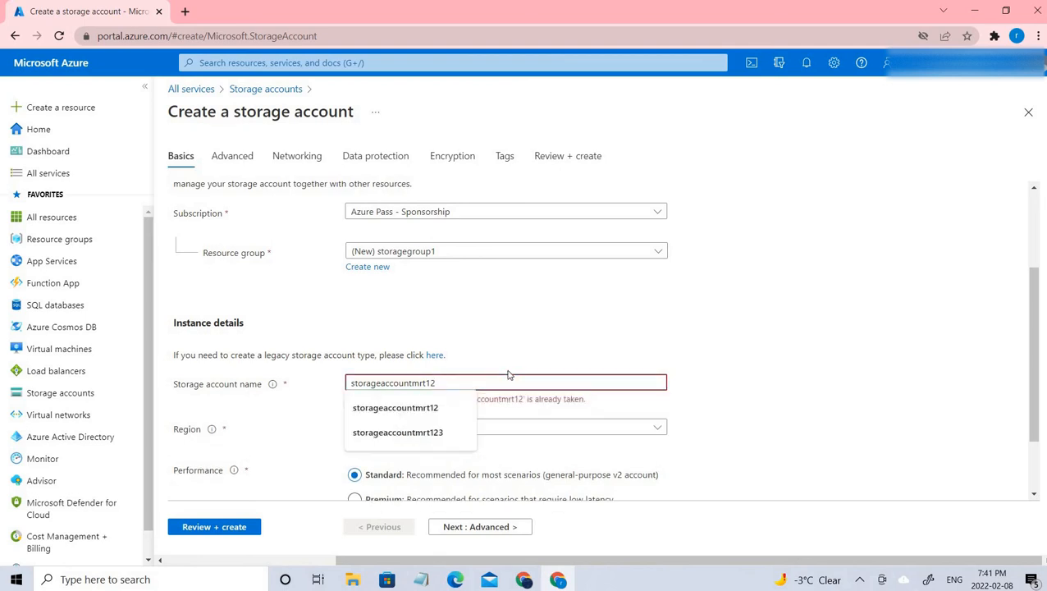
type("4")
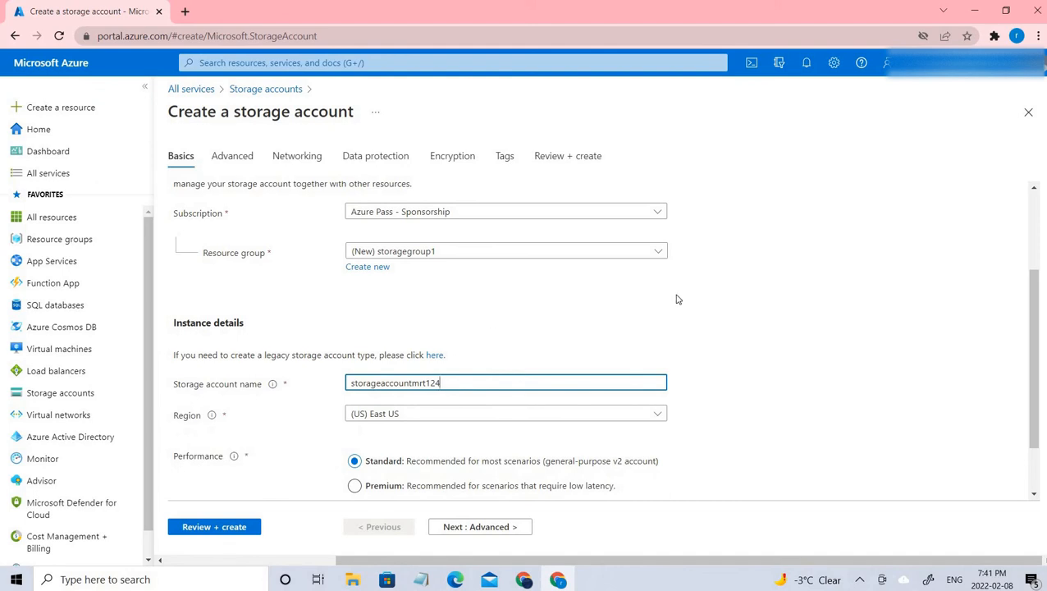
left_click(170, 390)
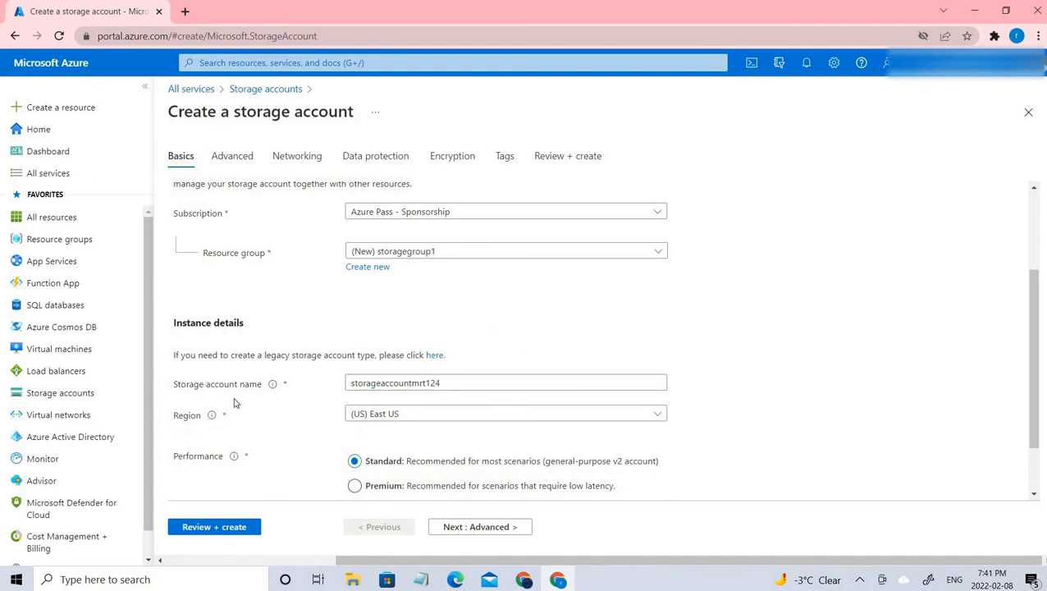
Set the storage account's redundancy to Locally-redundant storage (LRS).
scroll(232, 444, "down", 1)
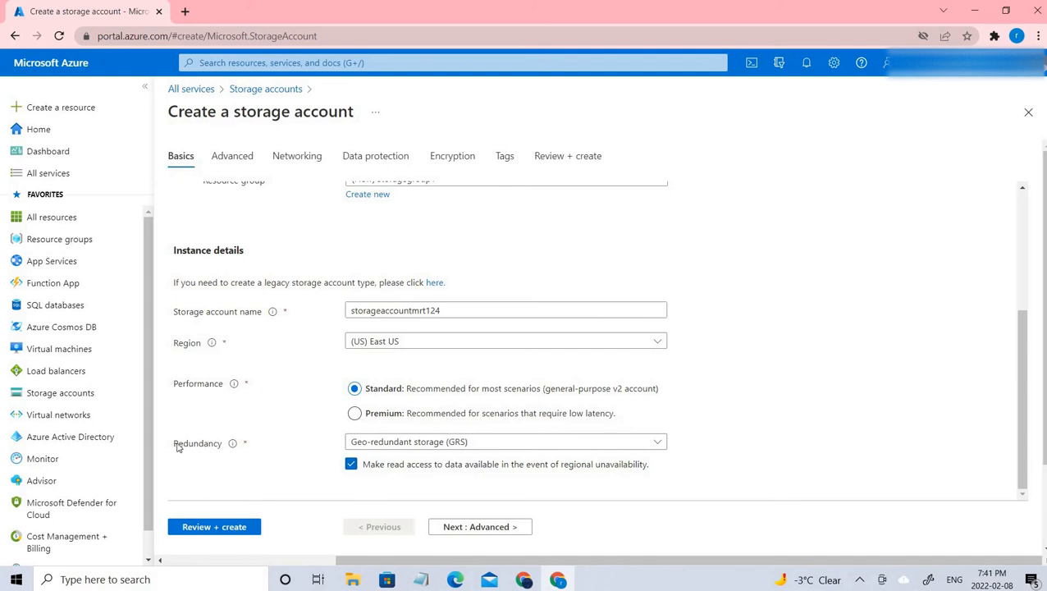
left_click(491, 444)
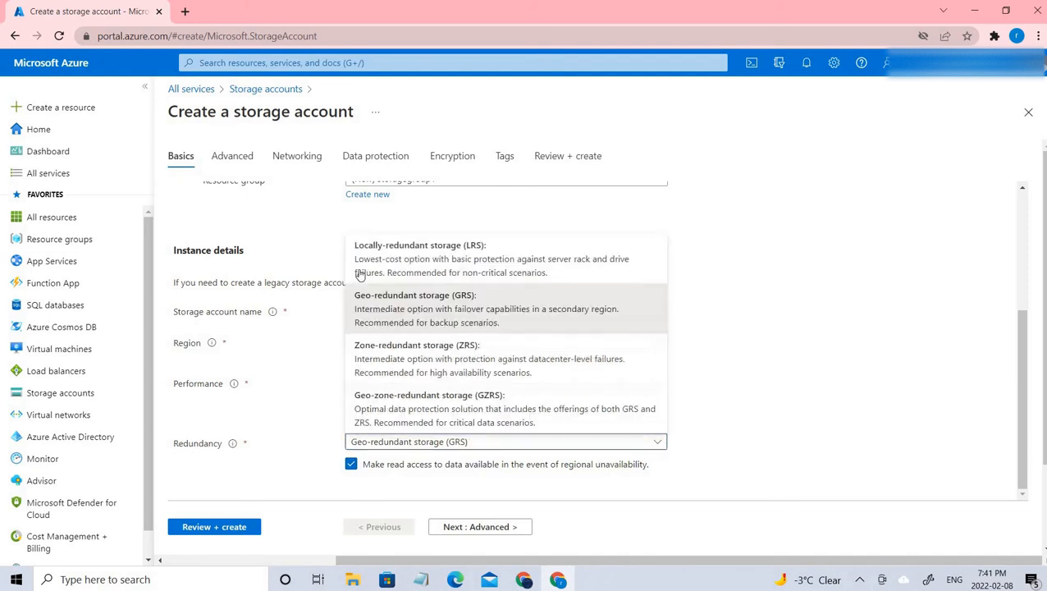
left_click(413, 263)
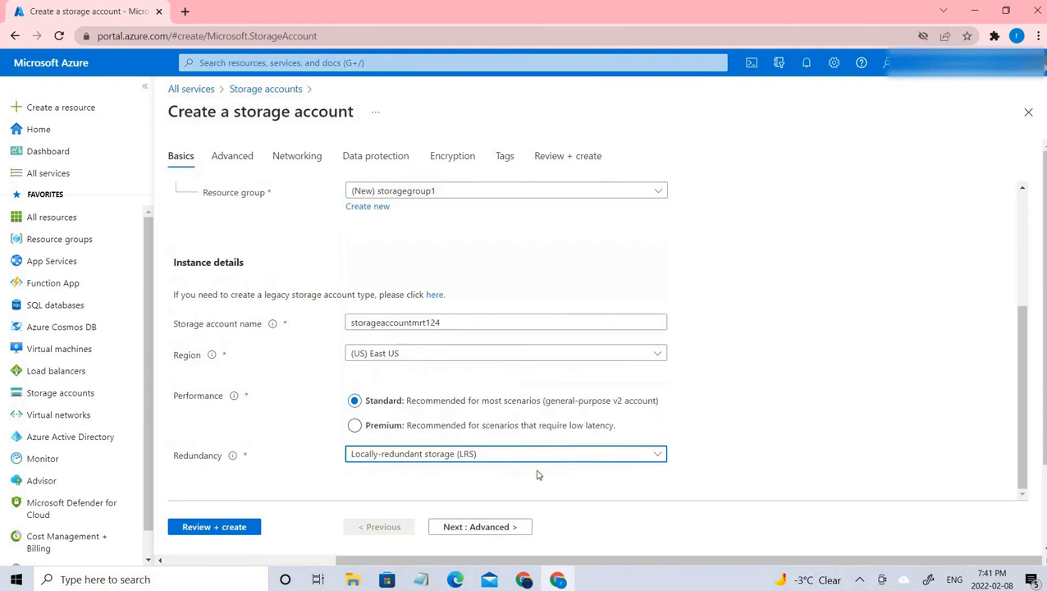
left_click(582, 457)
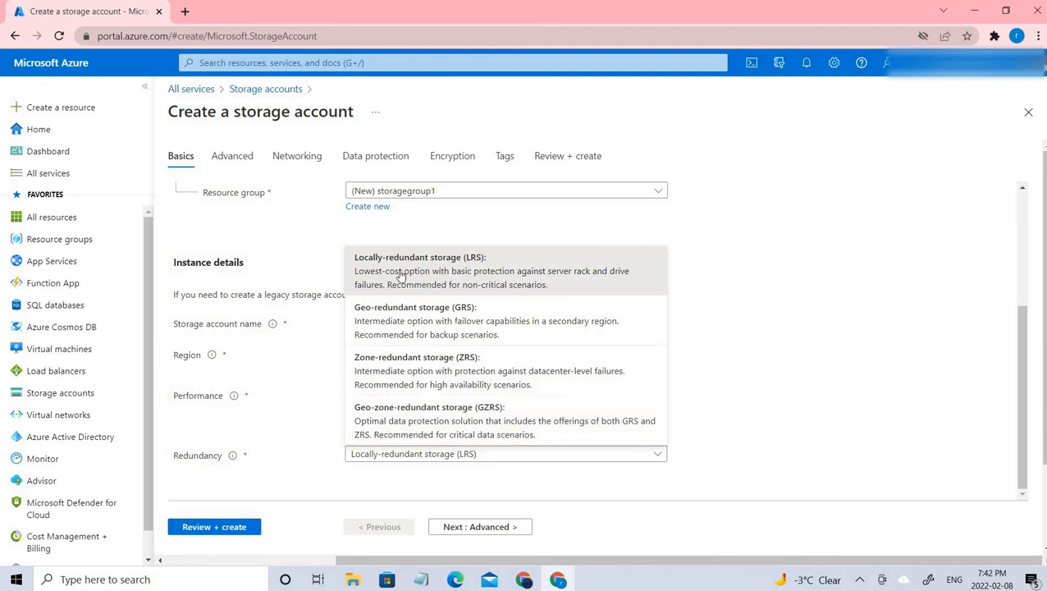
left_click(434, 264)
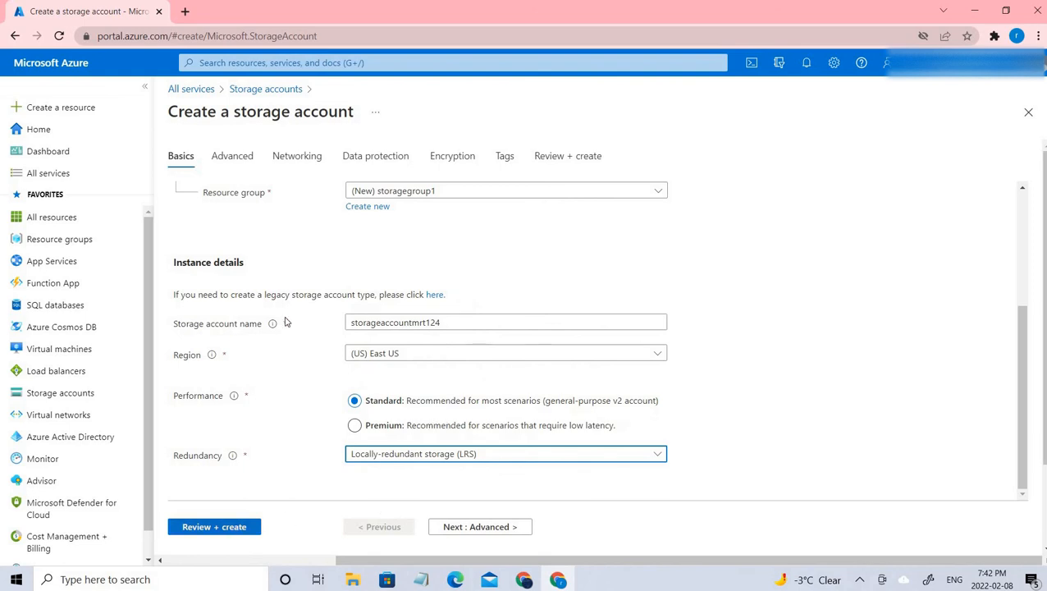
Examine the advanced settings, especially the blob access tier, and look through the networking, data protection and encryption settings.
left_click(245, 157)
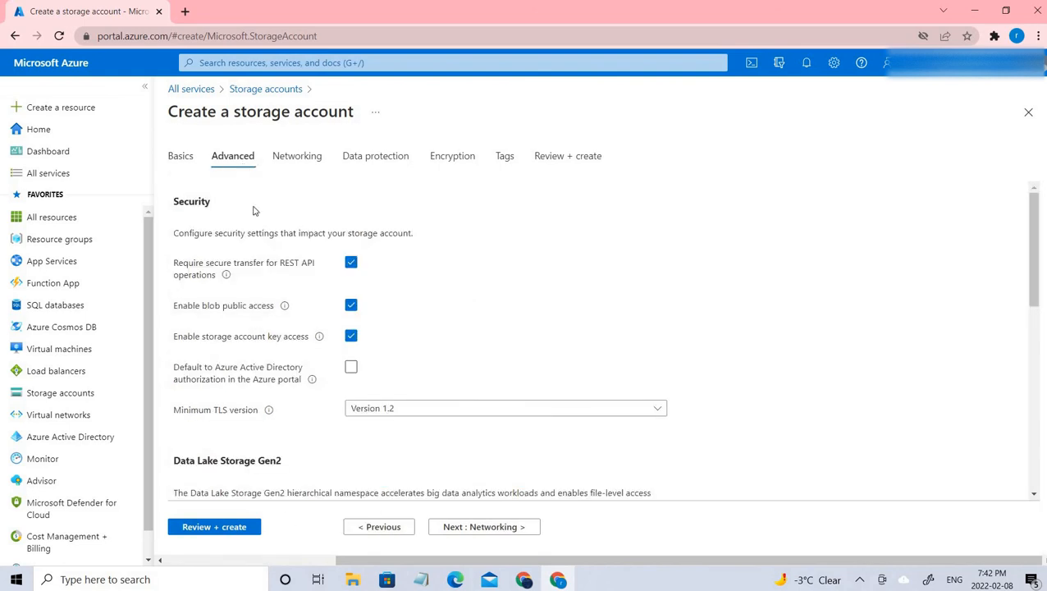
scroll(321, 291, "down", 3)
scroll(322, 292, "down", 3)
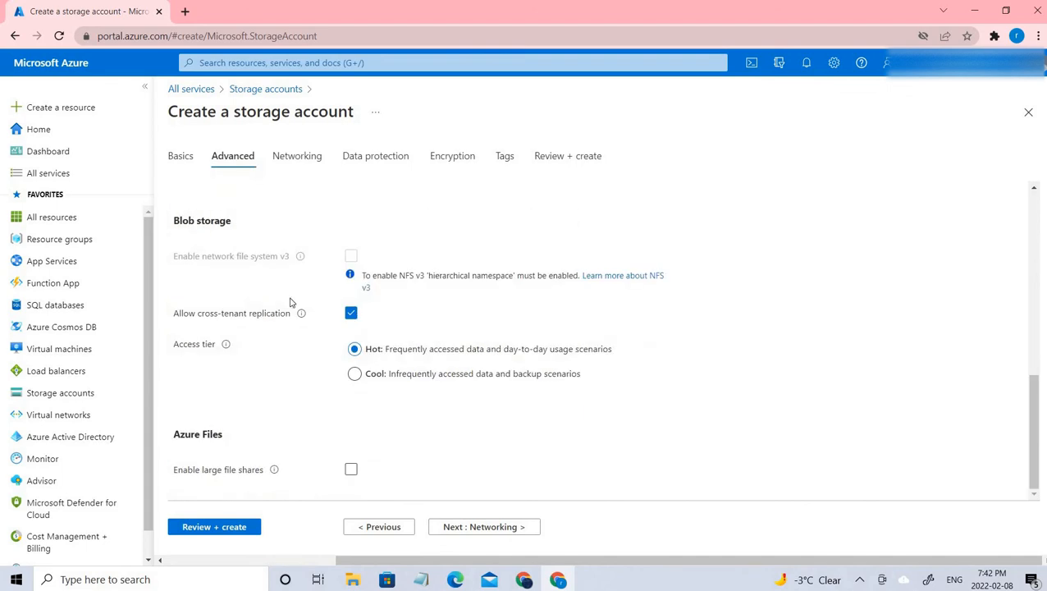
double_click(196, 345)
left_click_drag(233, 349, 219, 372)
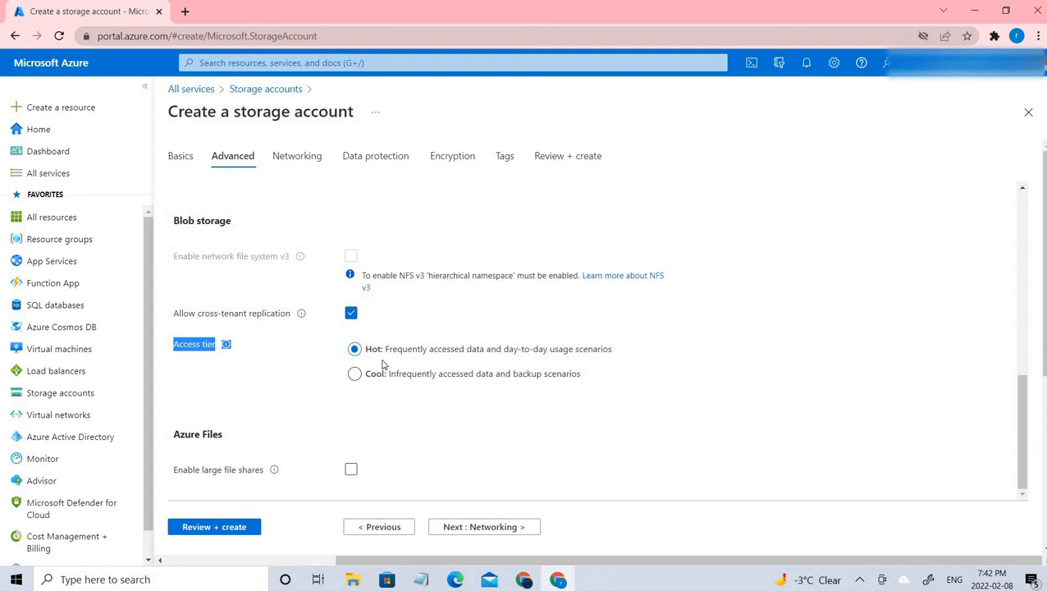
scroll(440, 411, "down", 4)
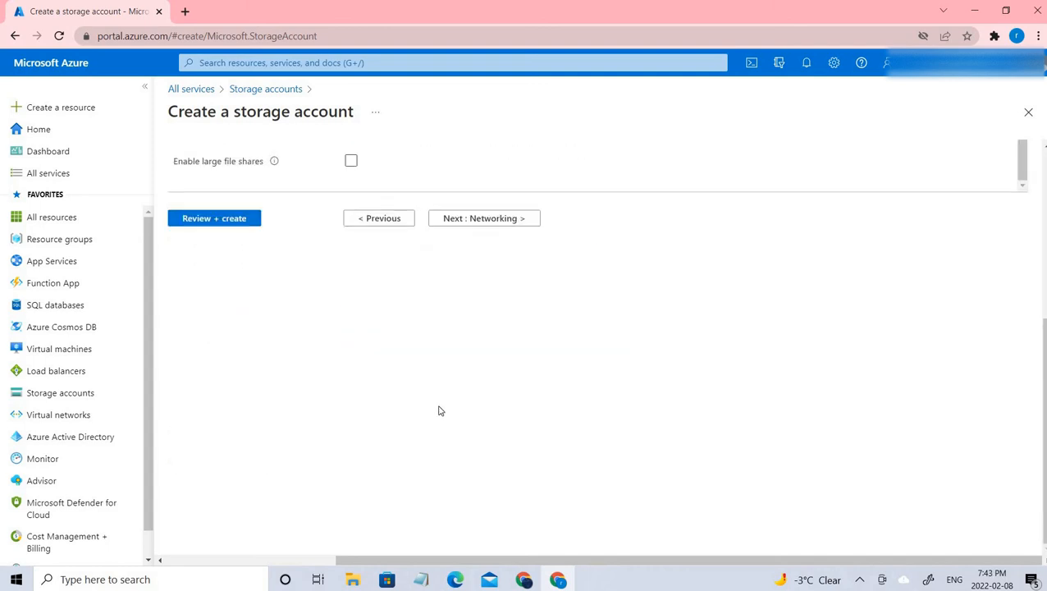
scroll(346, 320, "up", 6)
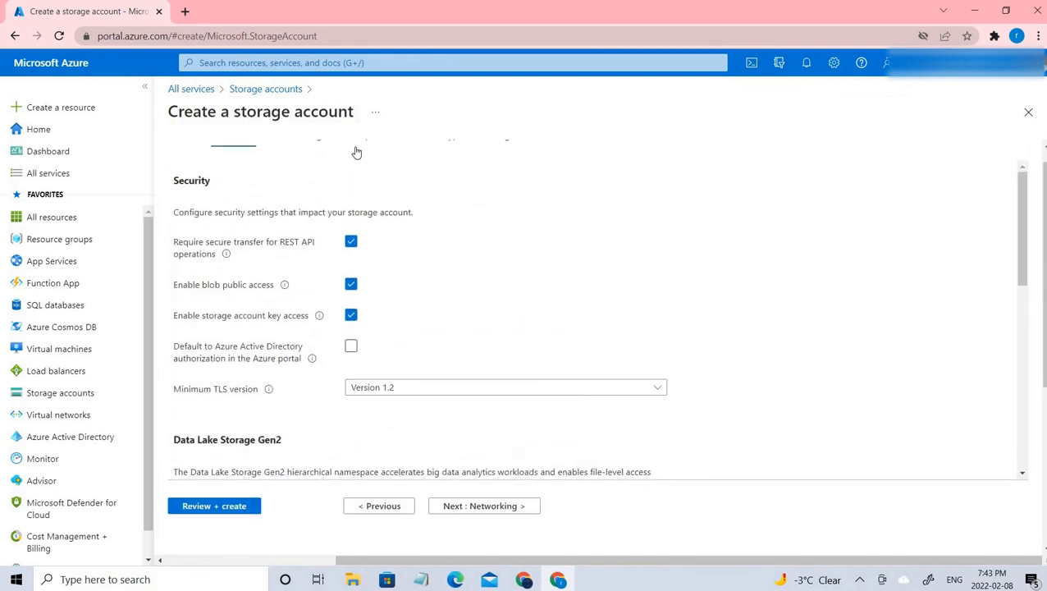
left_click(296, 156)
scroll(411, 294, "down", 2)
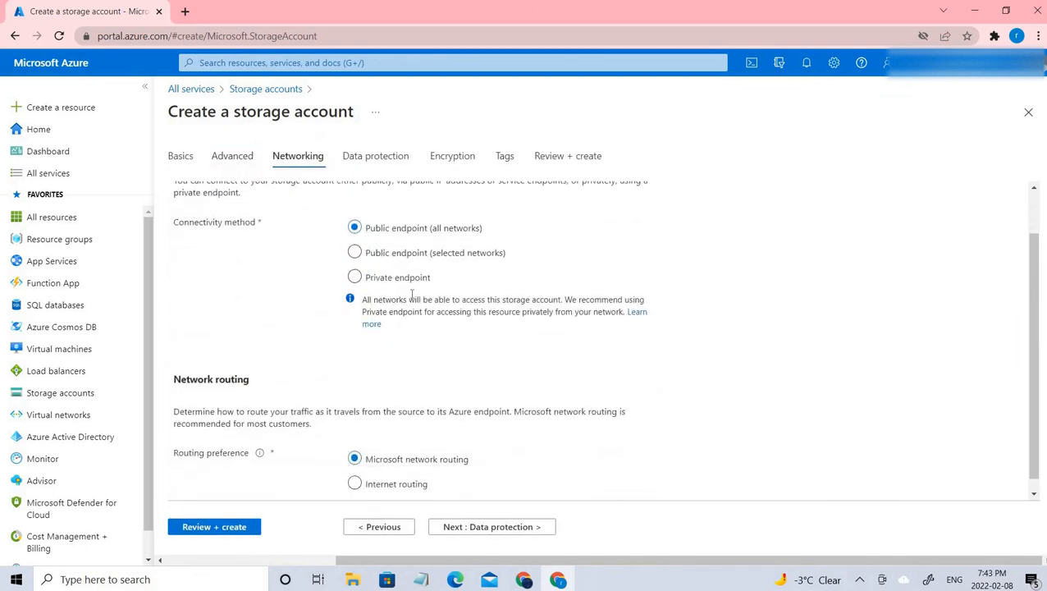
left_click(381, 157)
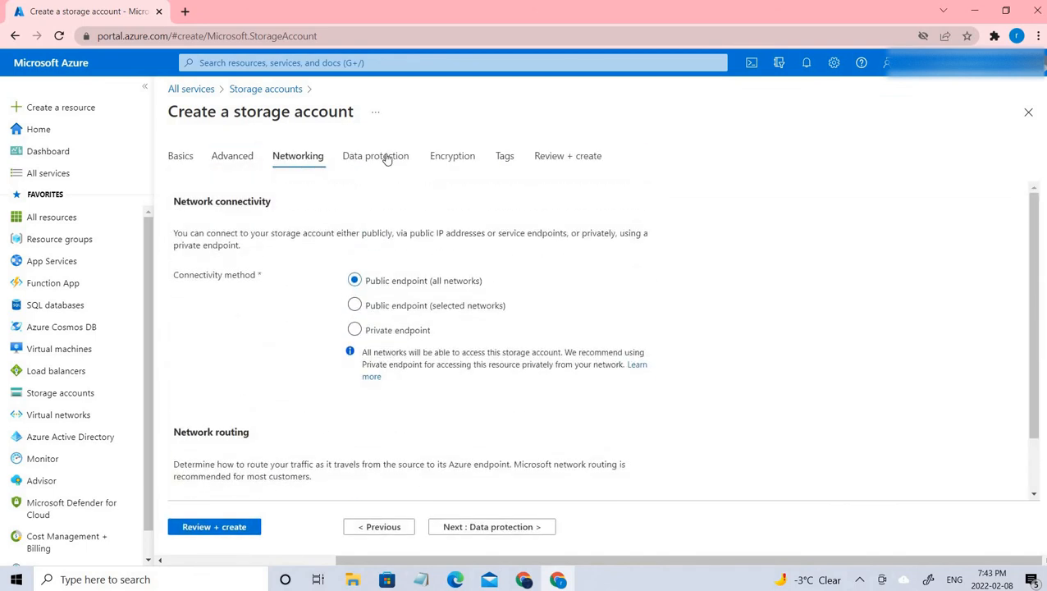
left_click(450, 158)
Review the storage account's configuration summary and create the account.
left_click(566, 152)
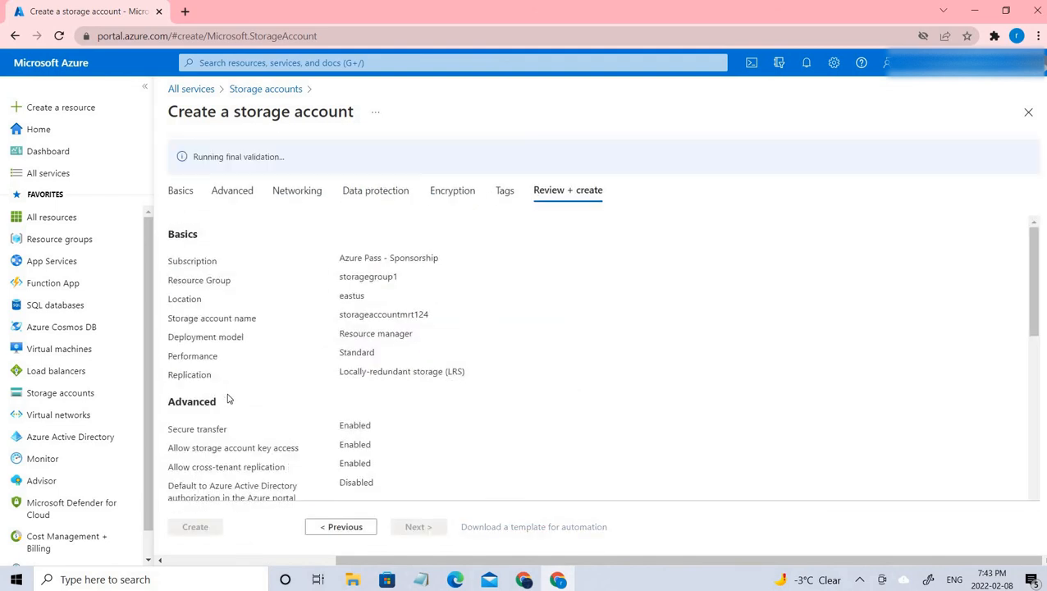
scroll(221, 459, "down", 10)
scroll(219, 460, "down", 5)
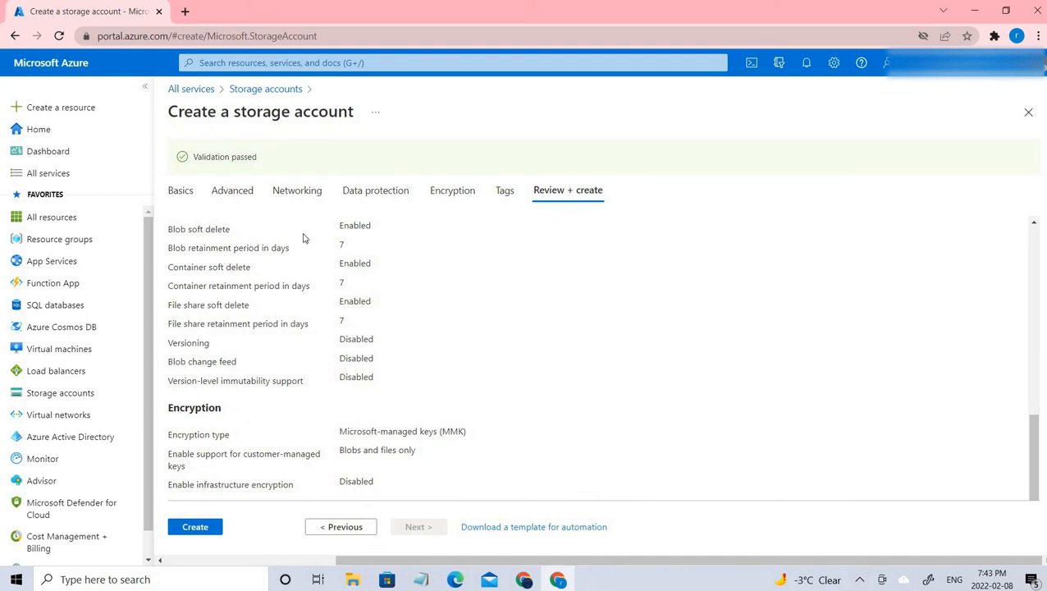
left_click(200, 532)
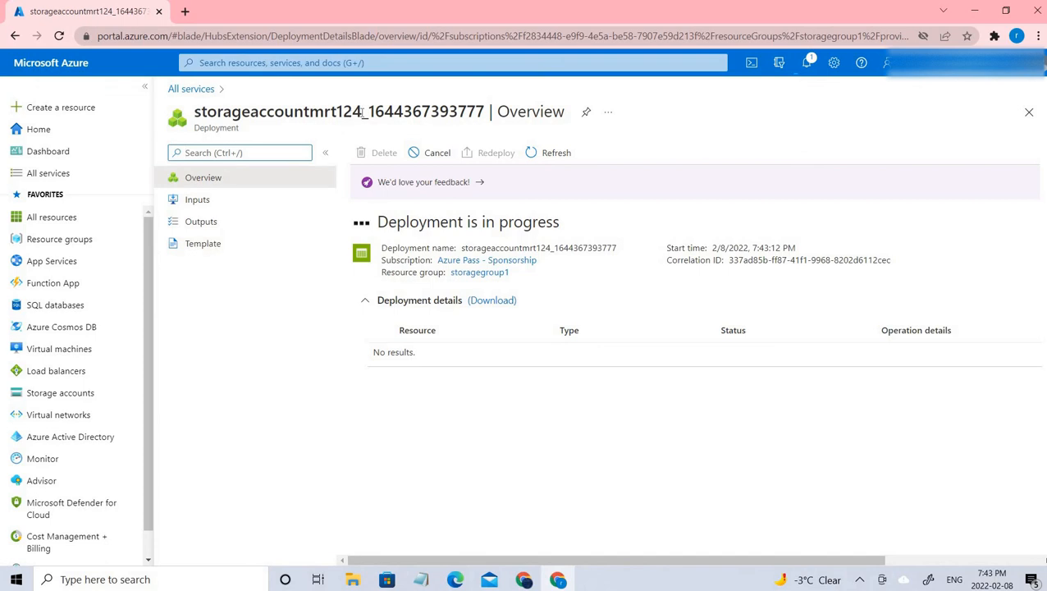
Refresh the deployment status and open the deployed storage account resource.
left_click_drag(362, 111, 201, 112)
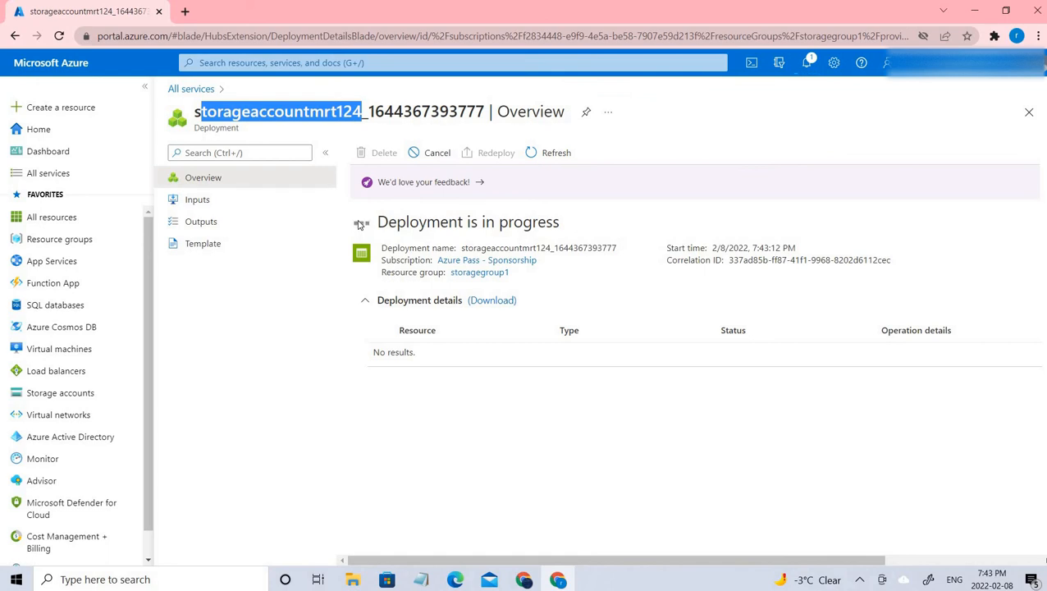
left_click(535, 156)
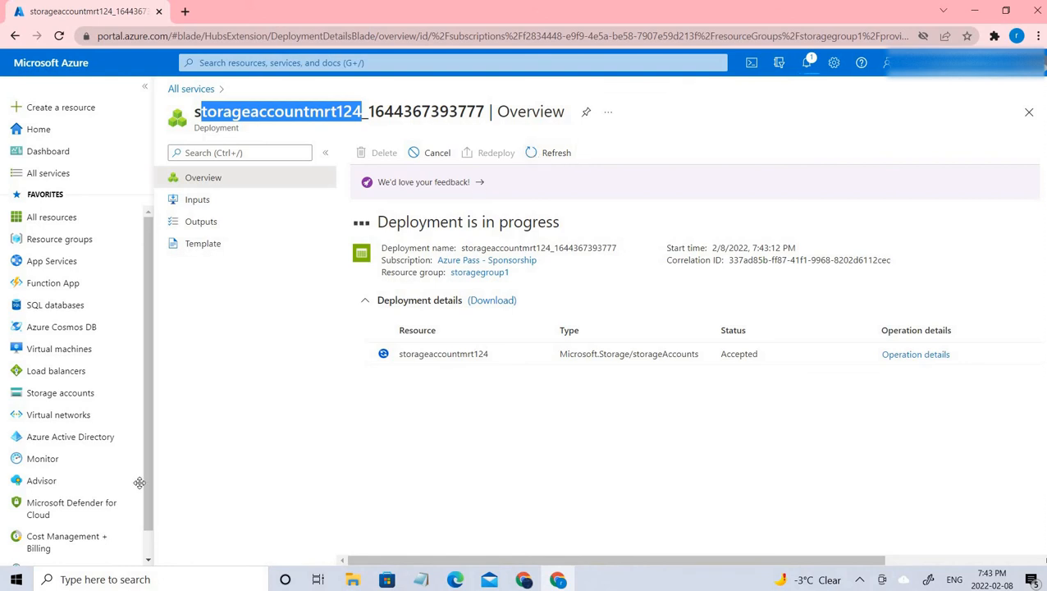
mouse_move(140, 481)
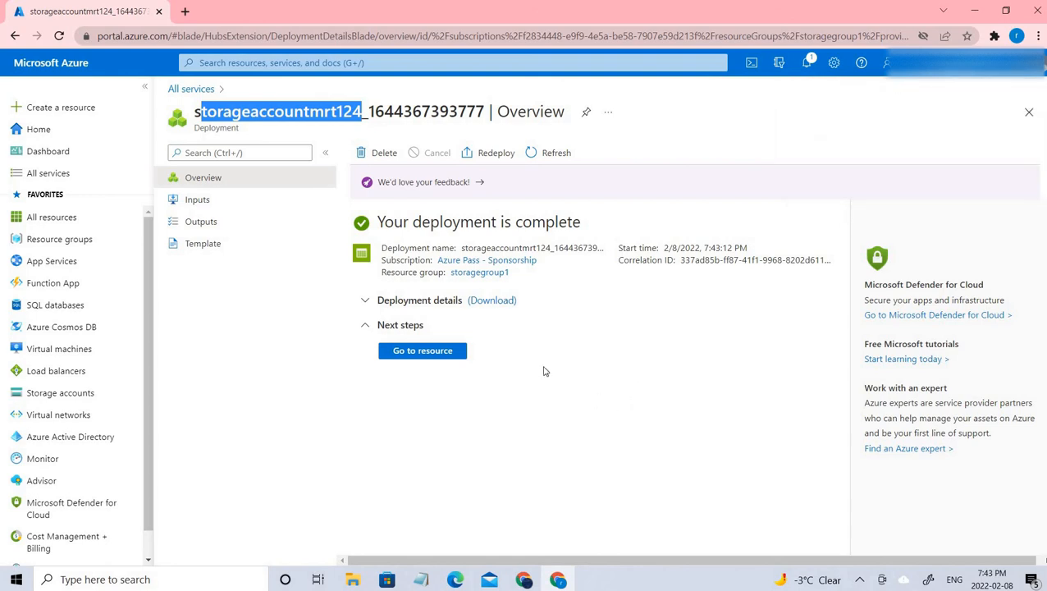
left_click(440, 355)
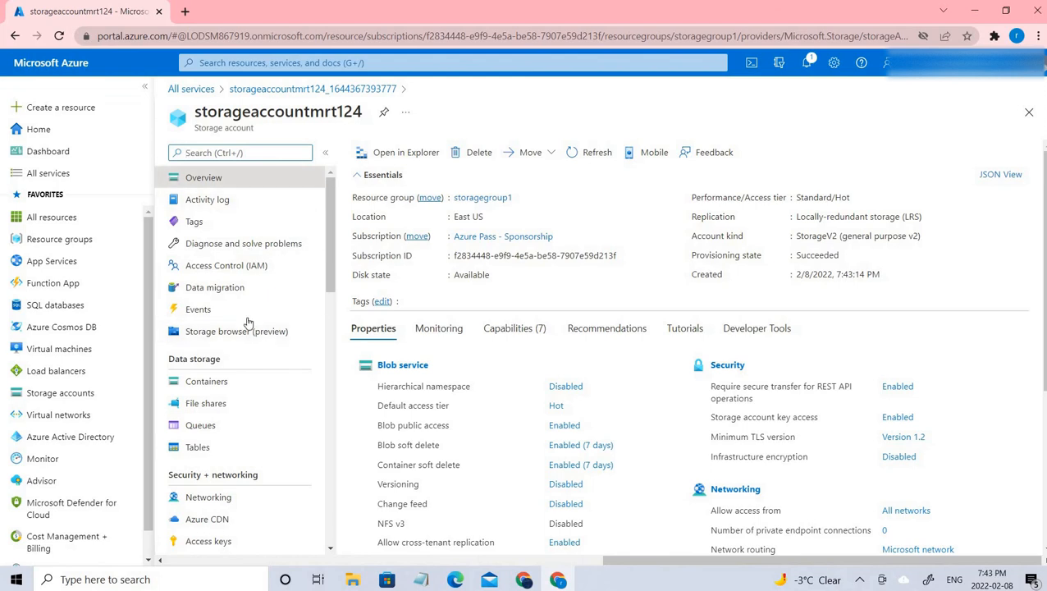
Look over the storage account's sections and open its list of blob containers.
scroll(220, 477, "down", 1)
scroll(220, 477, "down", 3)
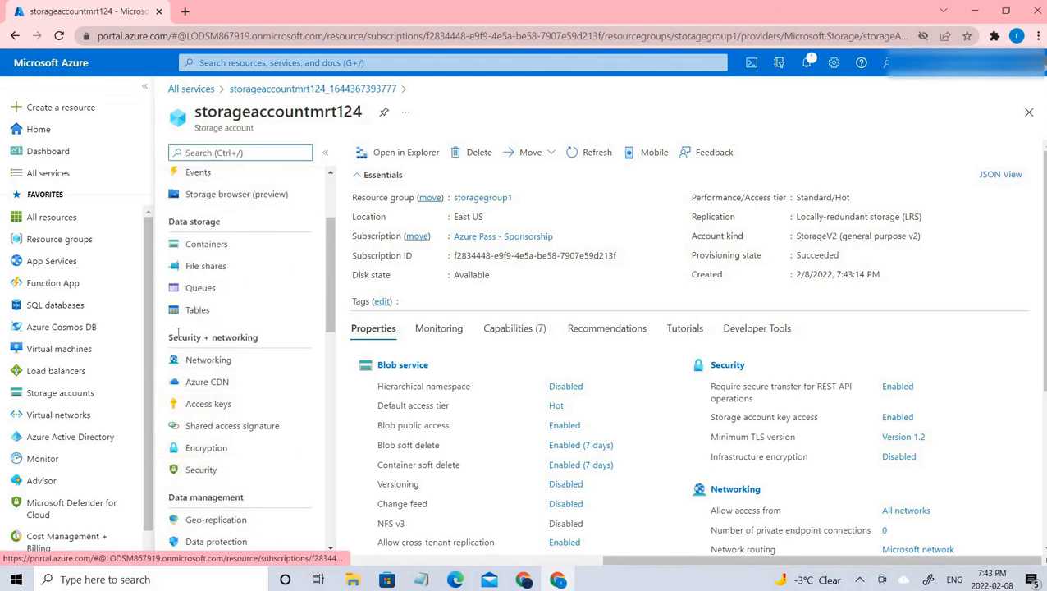
scroll(178, 336, "up", 4)
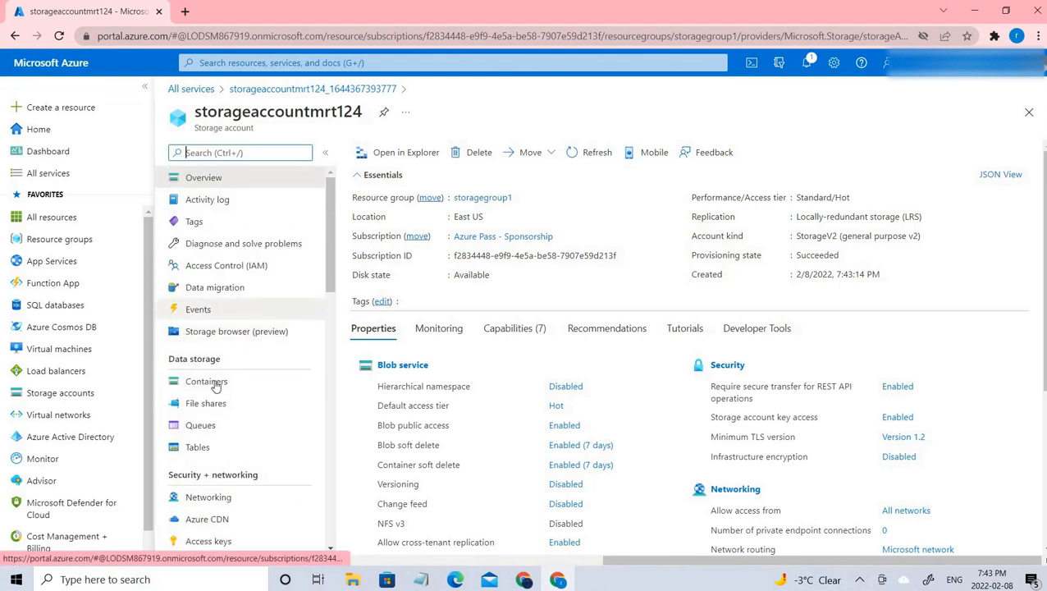
left_click(202, 381)
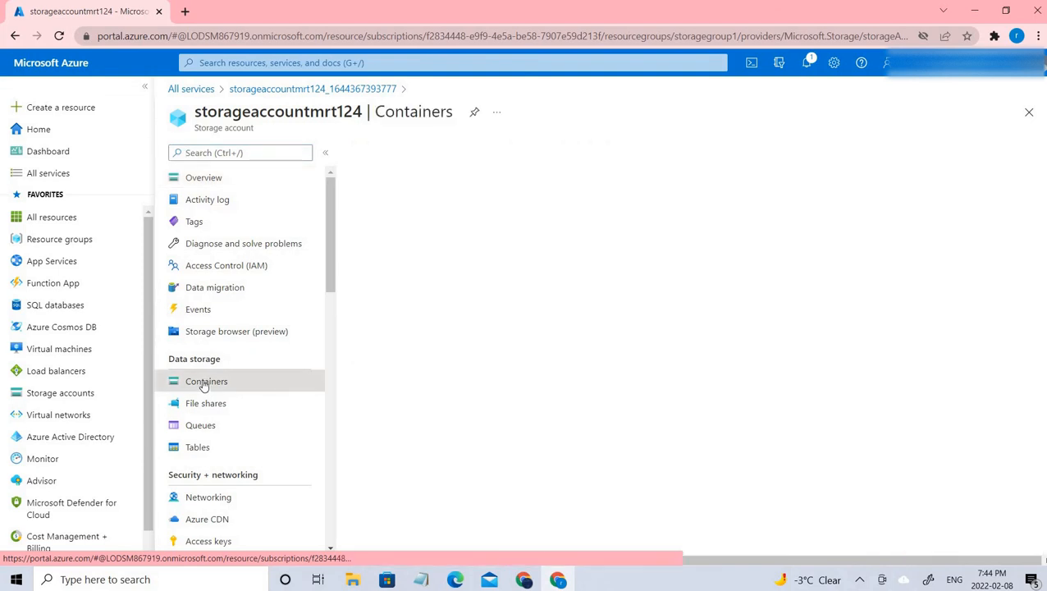
Create a container named container1 with private access (no anonymous access) and the default advanced settings.
left_click(383, 153)
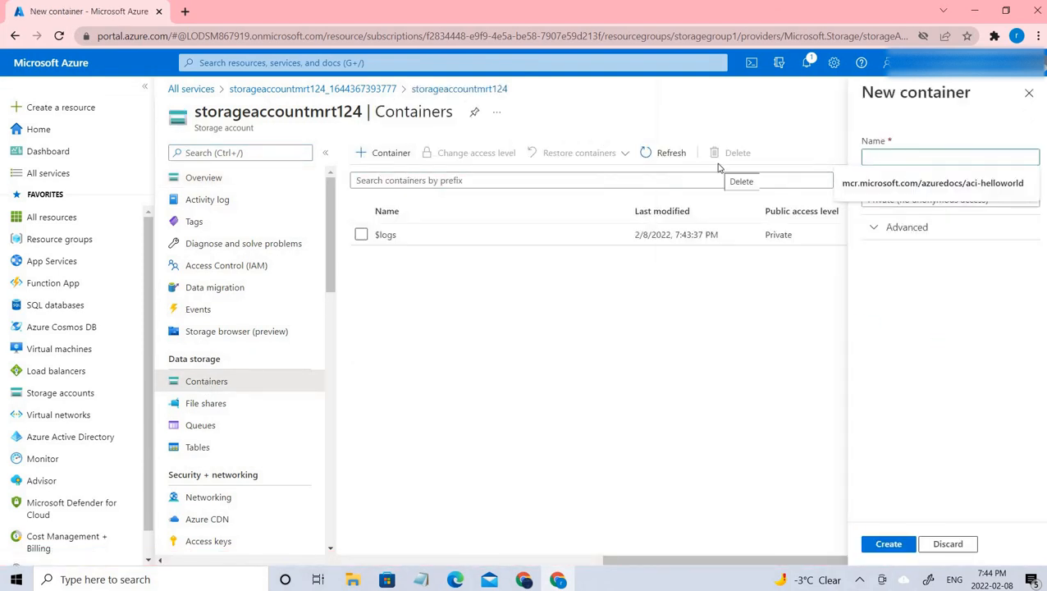
type("samp")
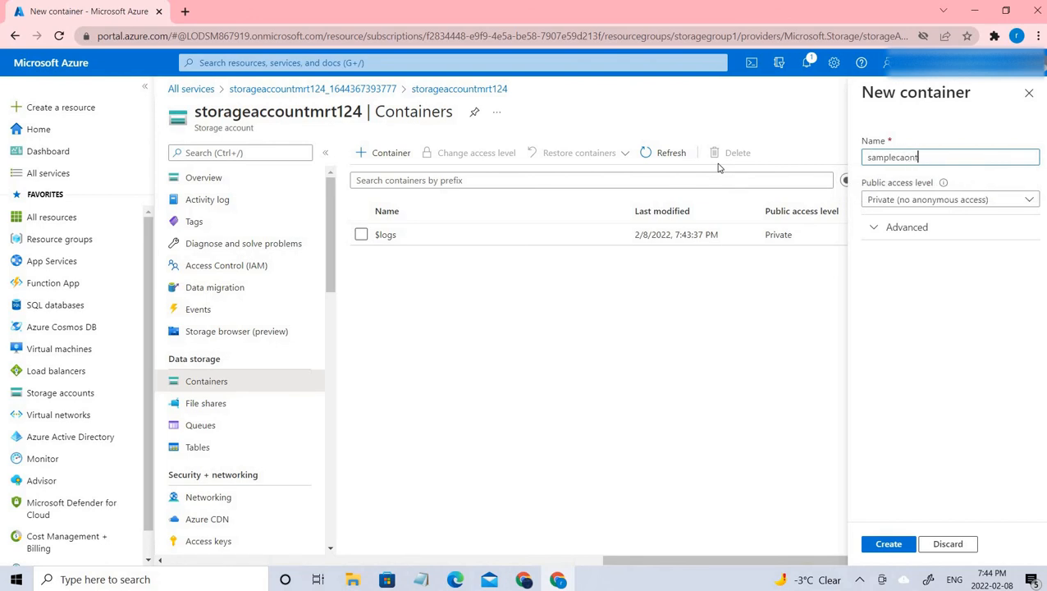
type("lecaon")
key("ctrl+a")
type("contai")
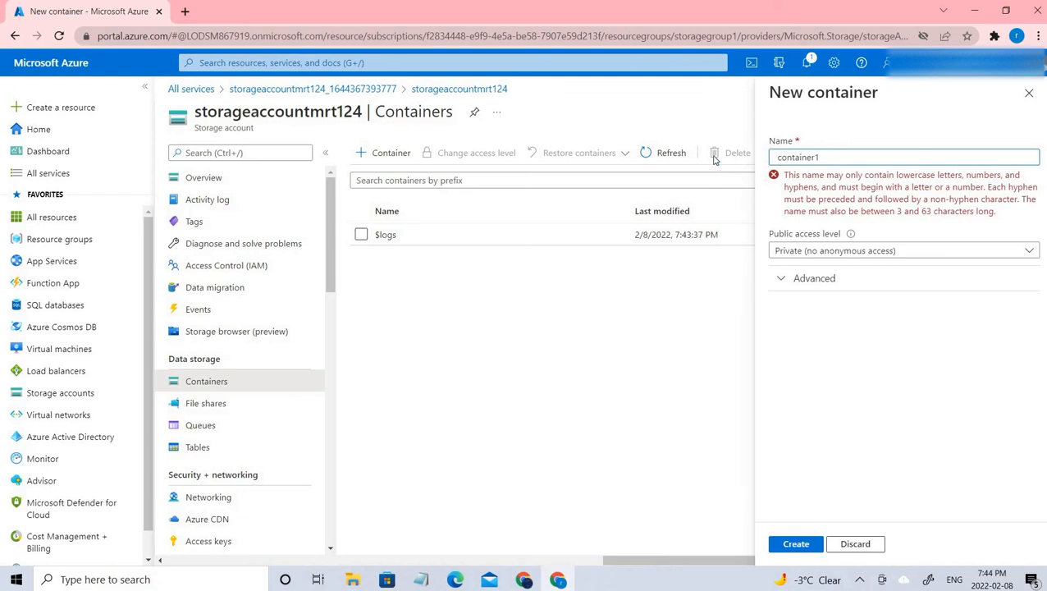
key("Home")
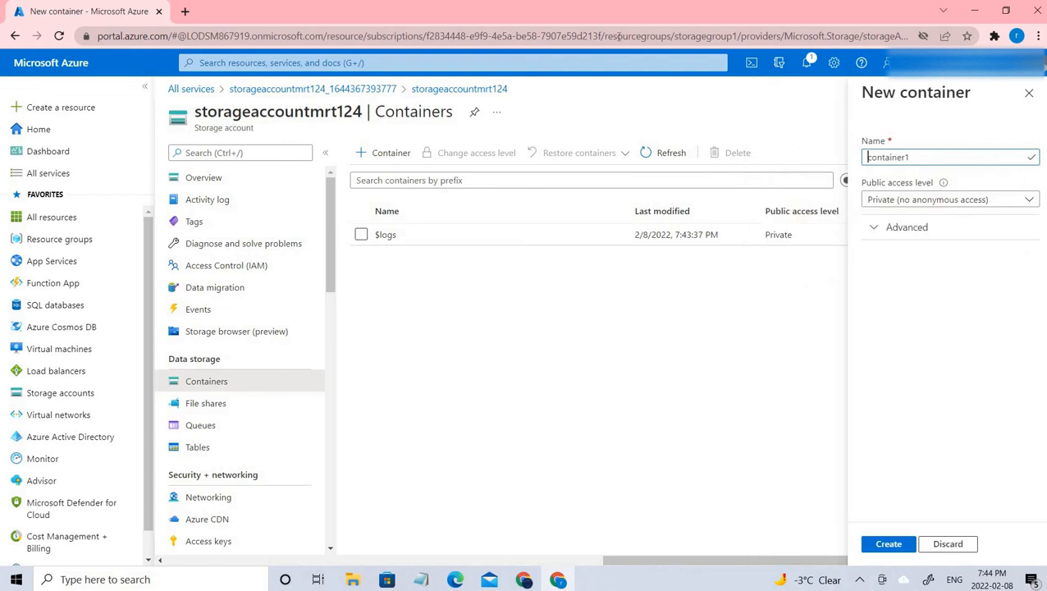
left_click(892, 229)
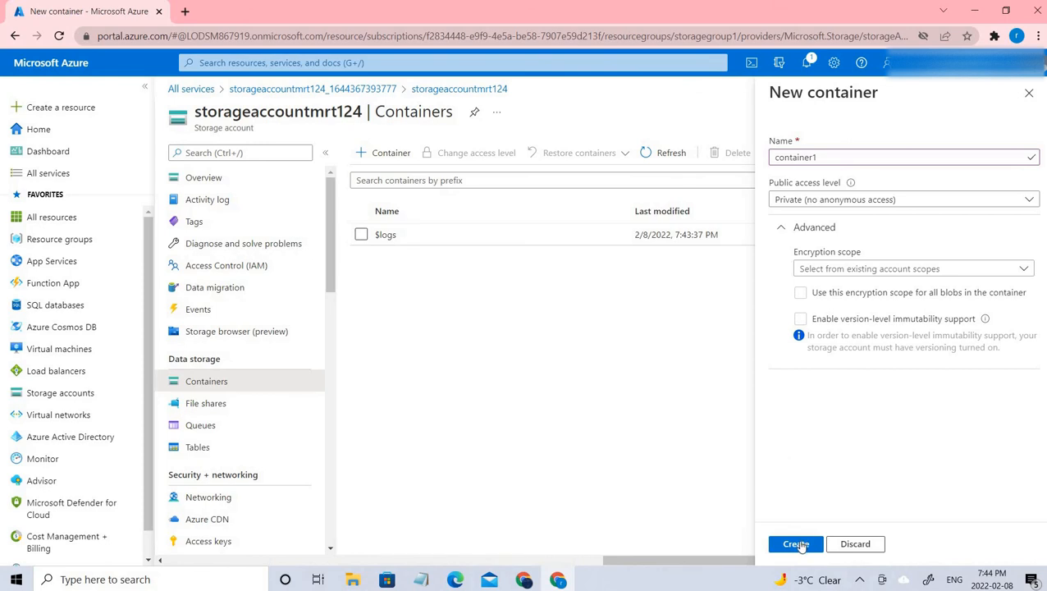
left_click(798, 544)
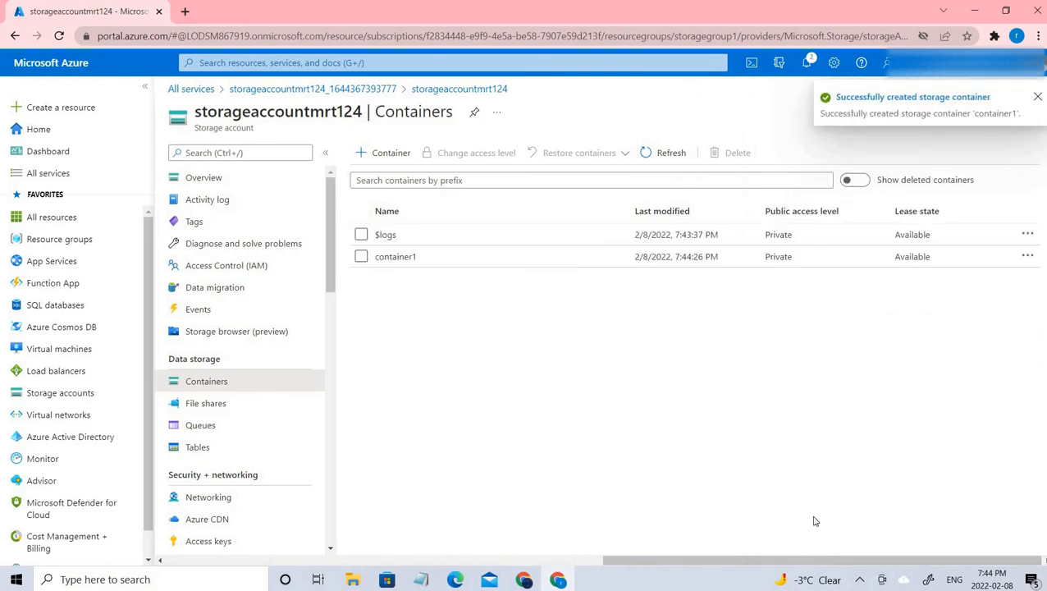
Open container1 and upload the file icon.png from the burp folder to it, closing the upload form when done.
left_click(402, 259)
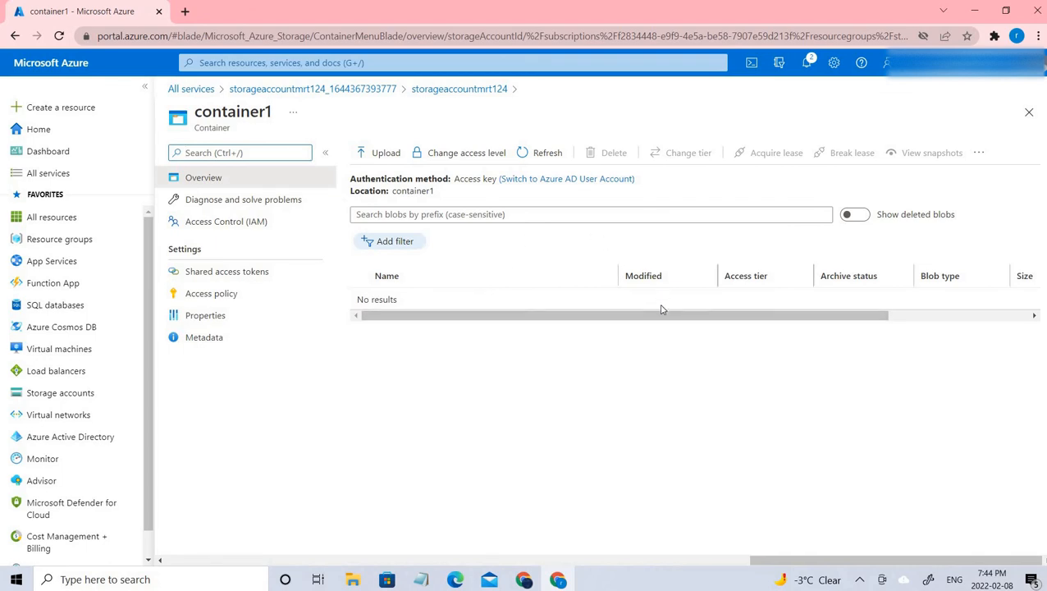
left_click(380, 153)
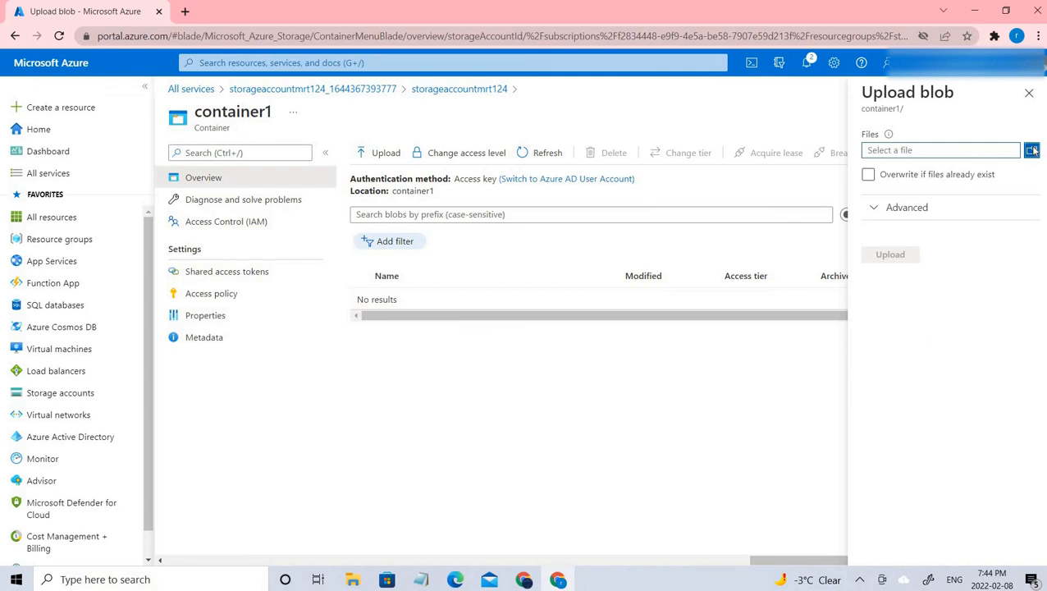
left_click(1032, 150)
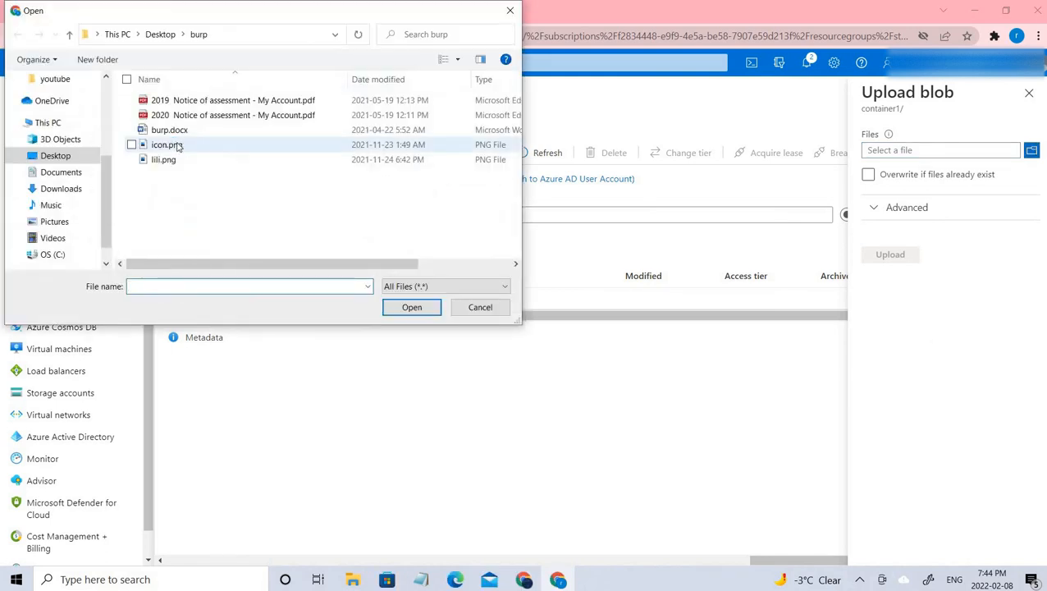
double_click(165, 144)
left_click(906, 259)
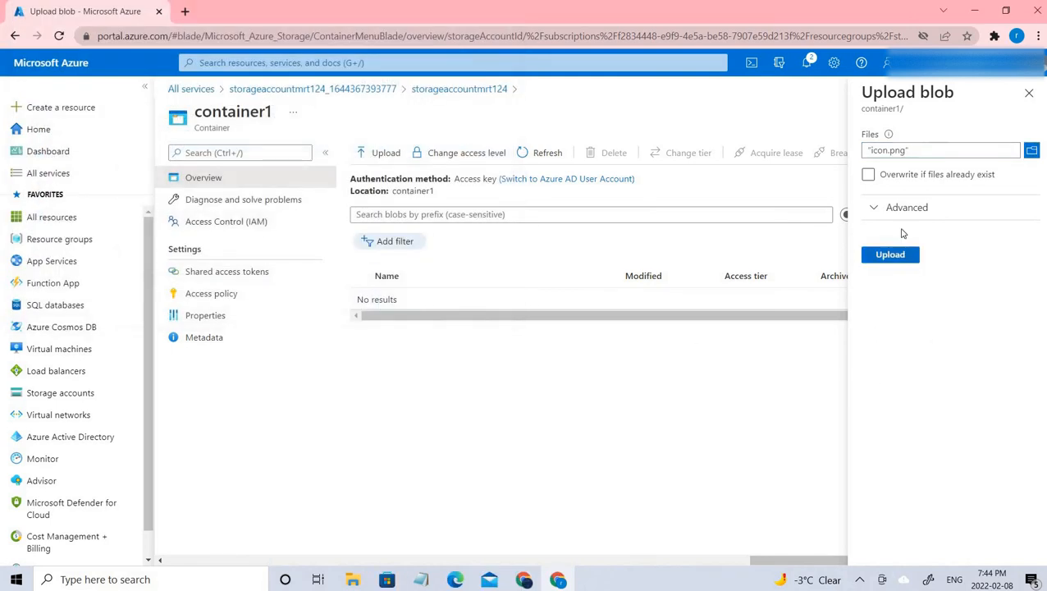
left_click(742, 319)
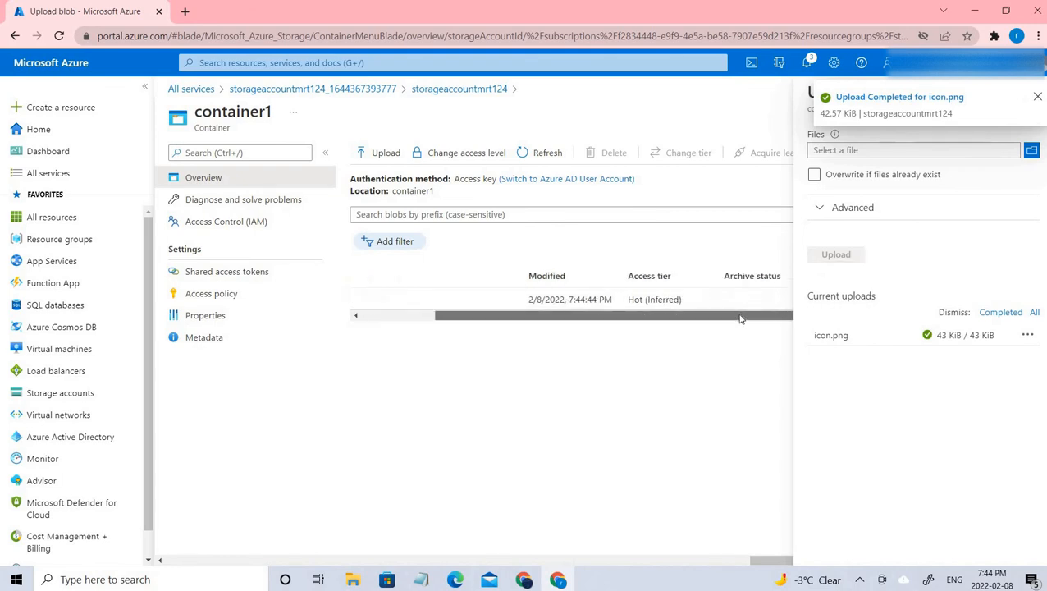
left_click(1035, 99)
left_click(1029, 94)
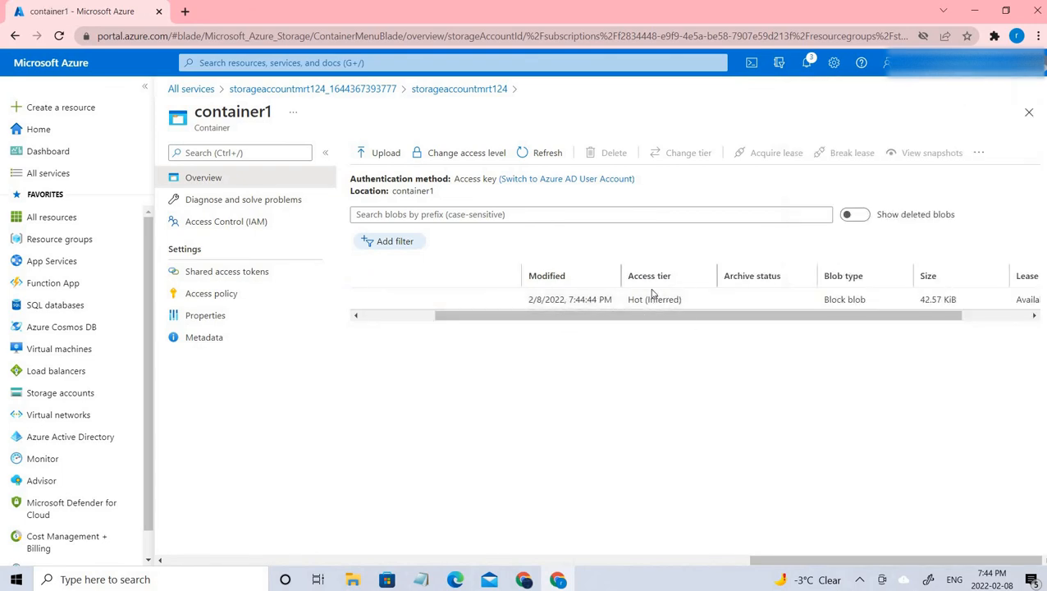
Examine the access tier and other listed properties of the uploaded icon.png blob.
left_click_drag(633, 276, 691, 279)
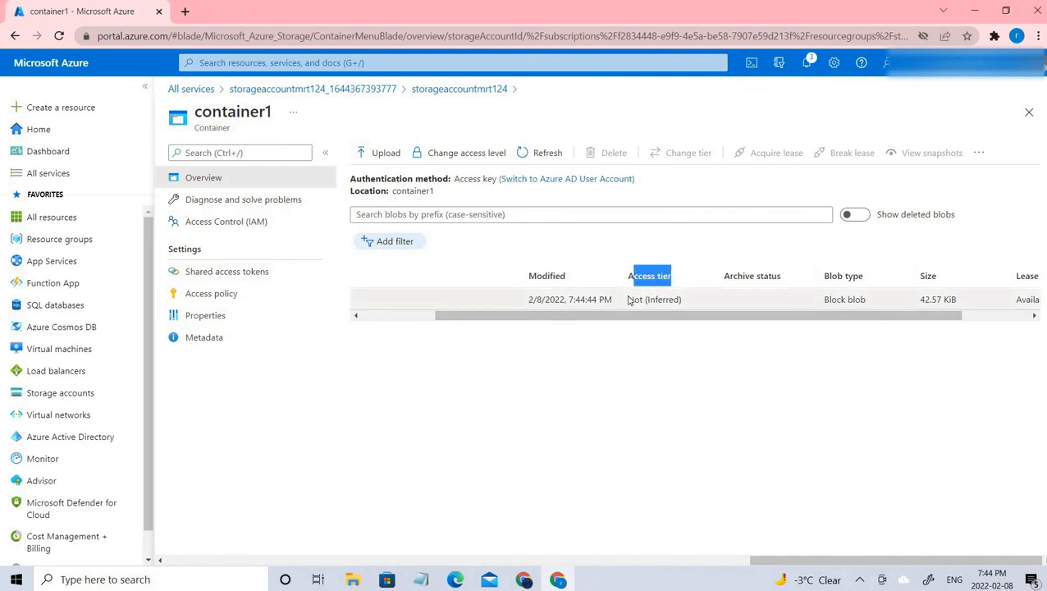
left_click_drag(628, 300, 669, 297)
left_click_drag(740, 317, 542, 317)
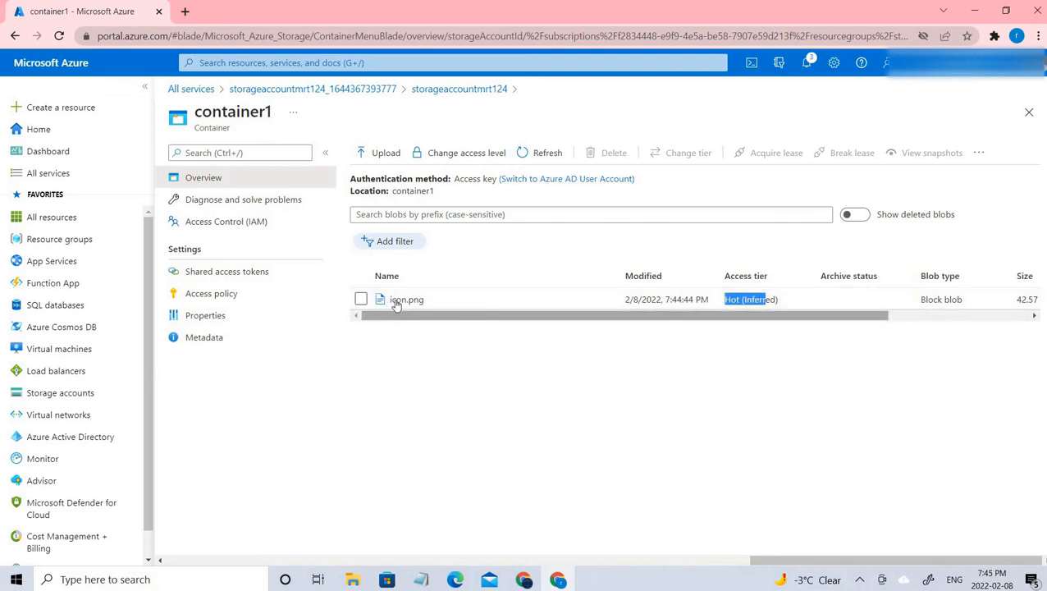
scroll(619, 319, "right", 2)
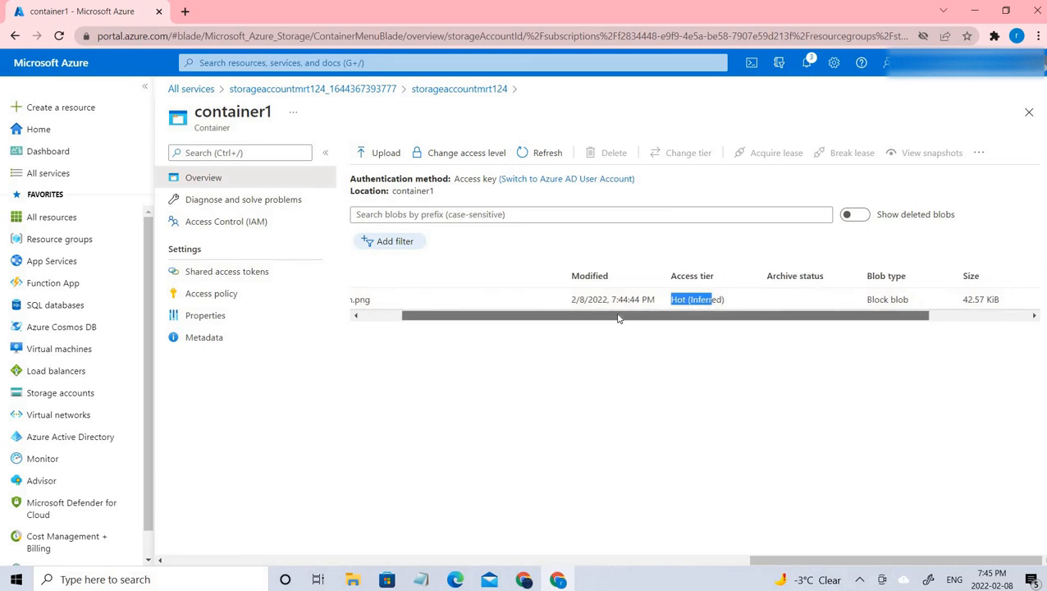
scroll(442, 305, "left", 2)
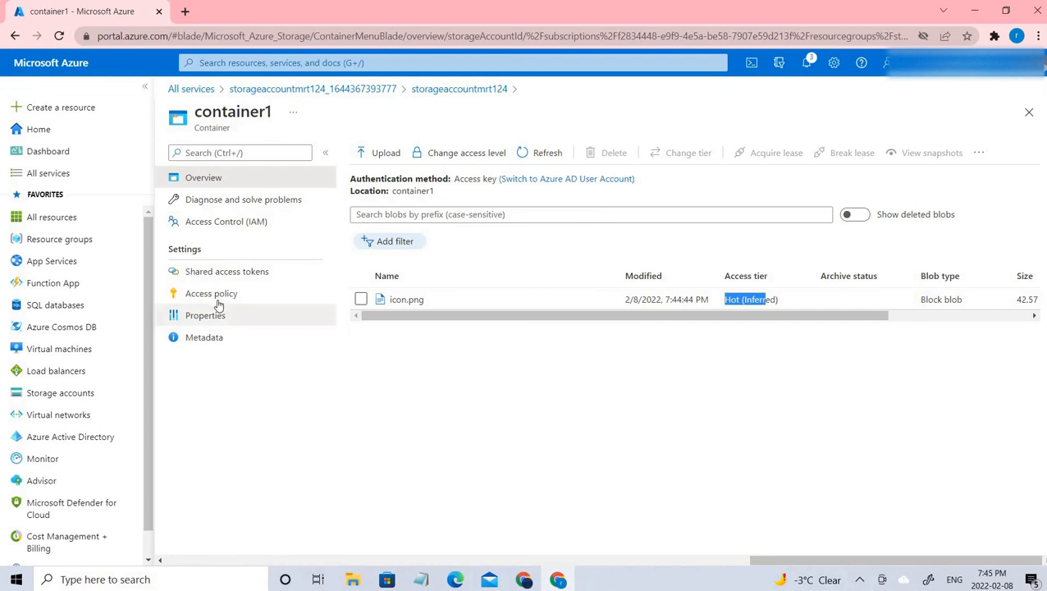
Leave container1 and return to the storage account's list of containers.
left_click(375, 90)
left_click(407, 350)
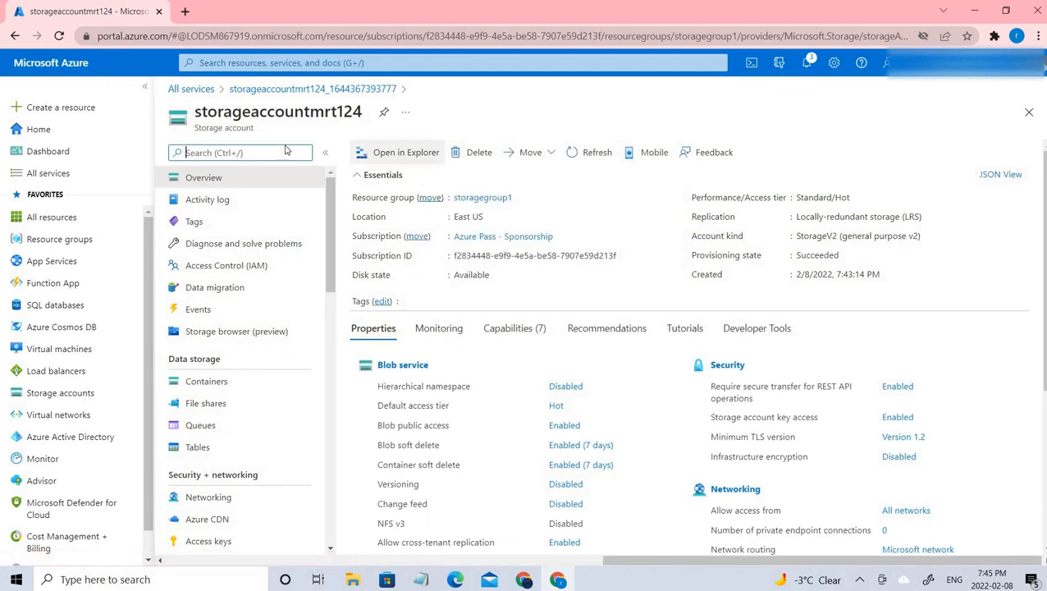
left_click(235, 383)
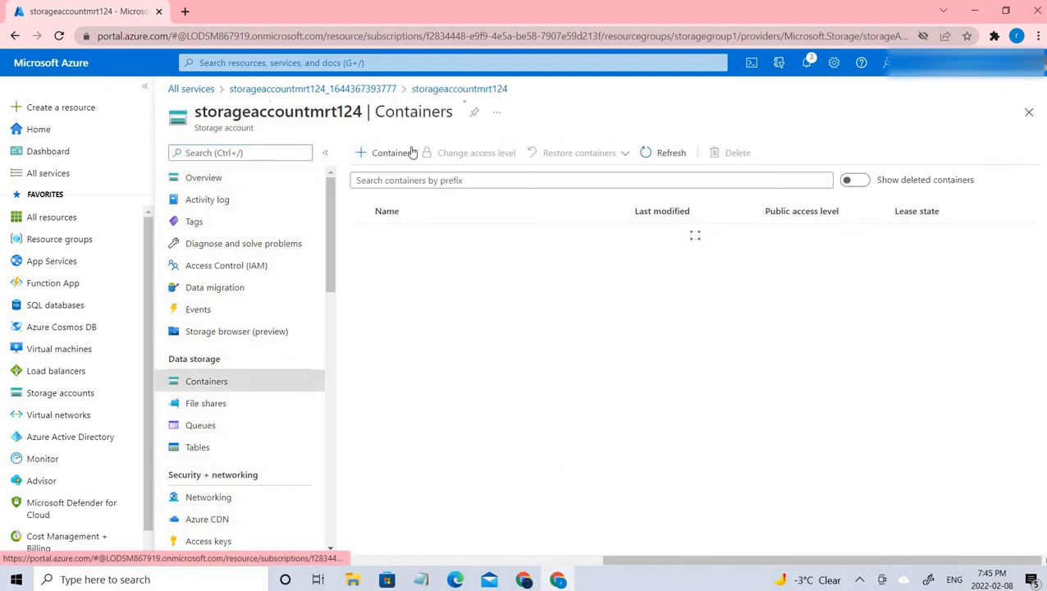
Create a container named container2 with public access level Container (anonymous read access for containers and blobs).
left_click(386, 154)
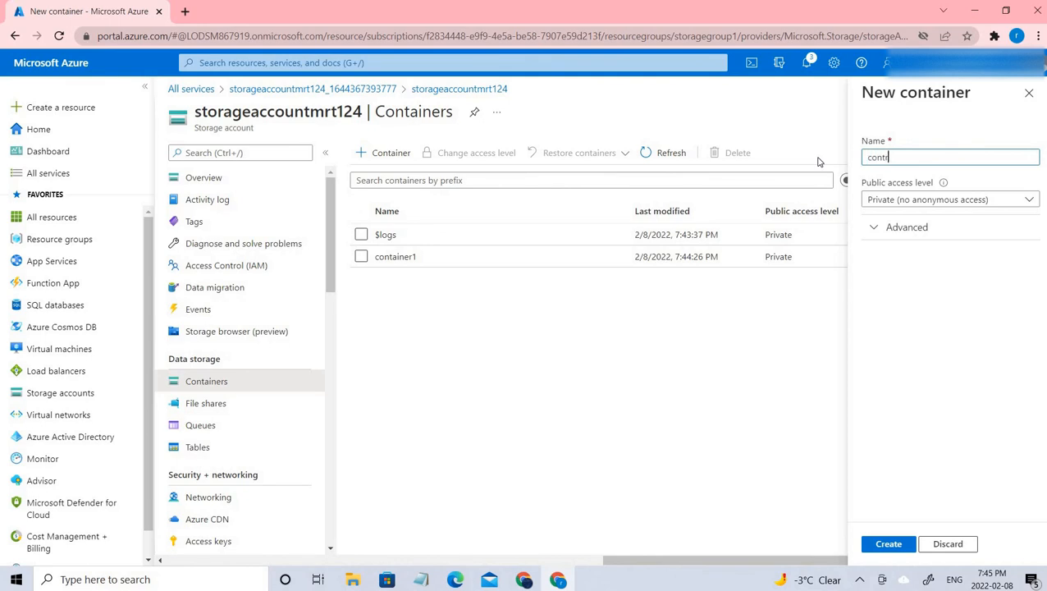
type("container2")
left_click(892, 232)
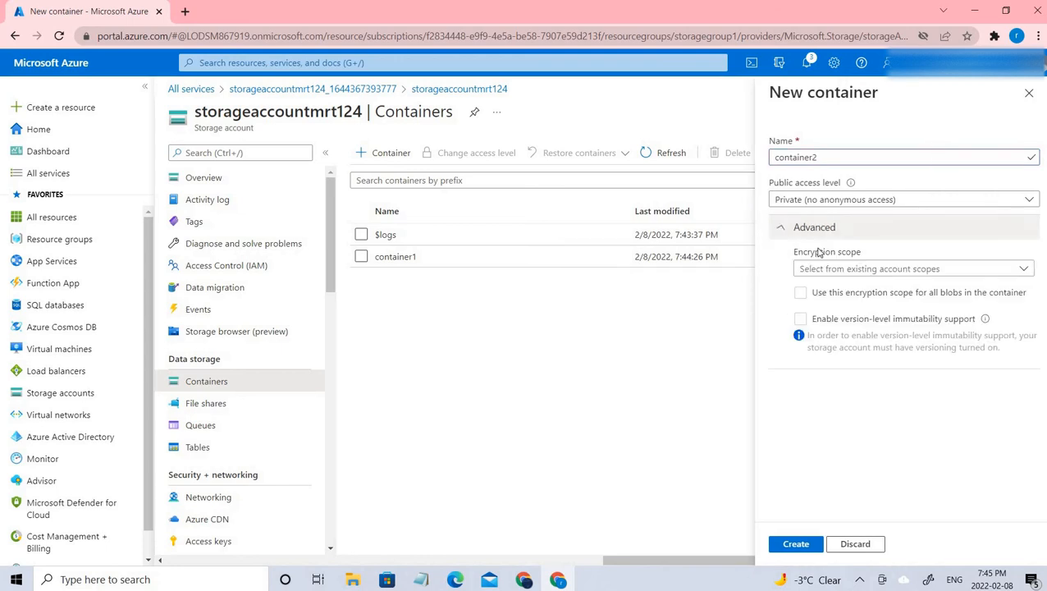
left_click(836, 202)
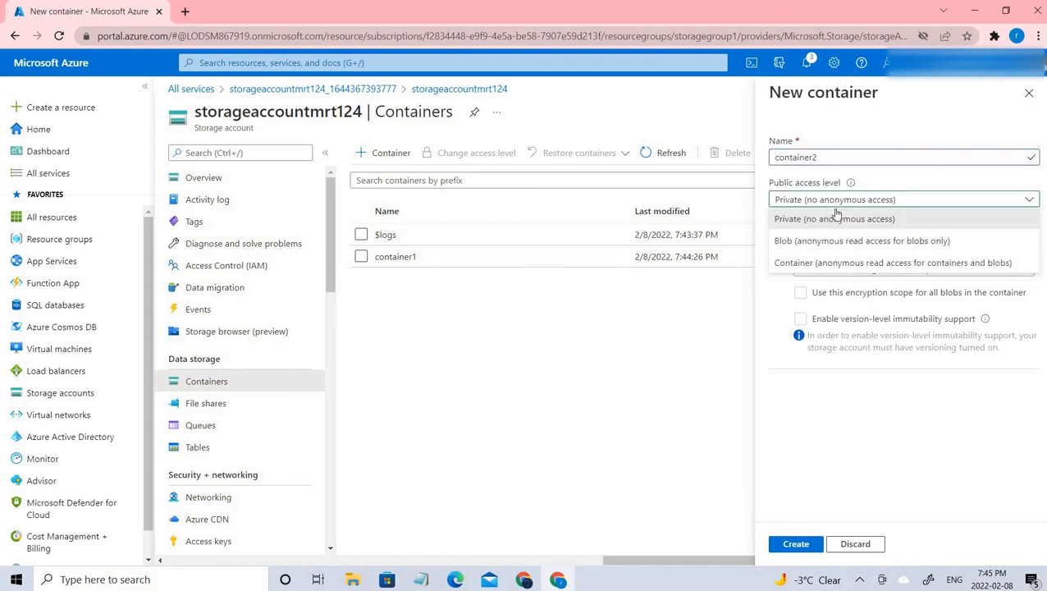
left_click(823, 265)
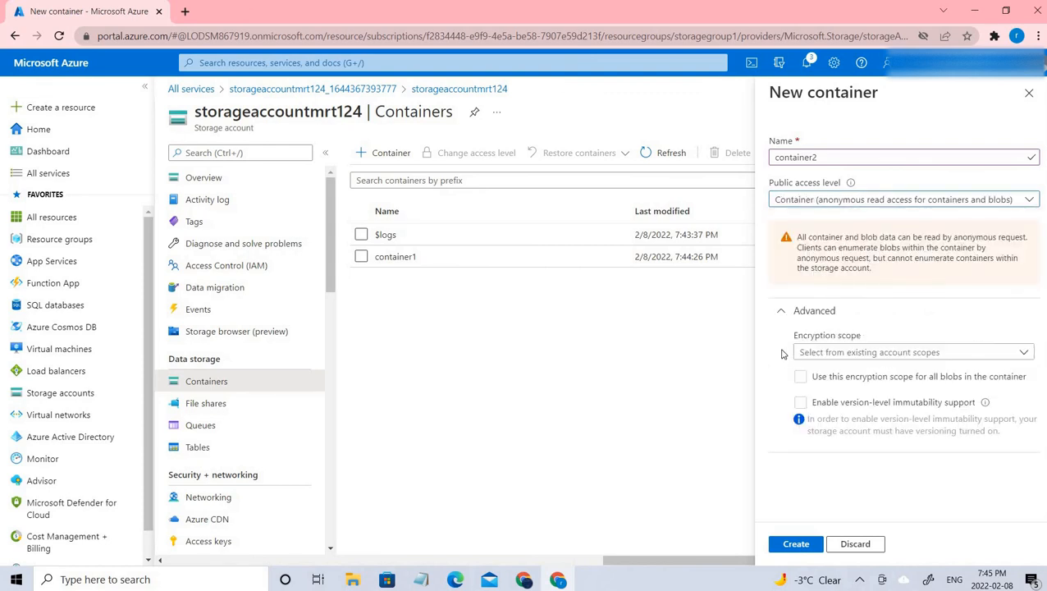
left_click(782, 310)
left_click(779, 309)
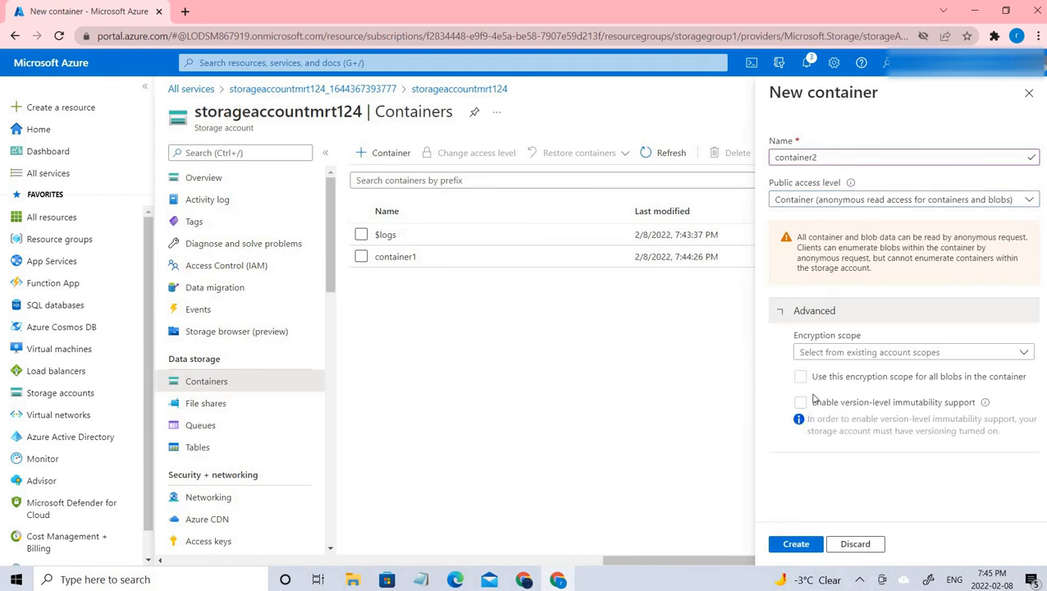
left_click(786, 313)
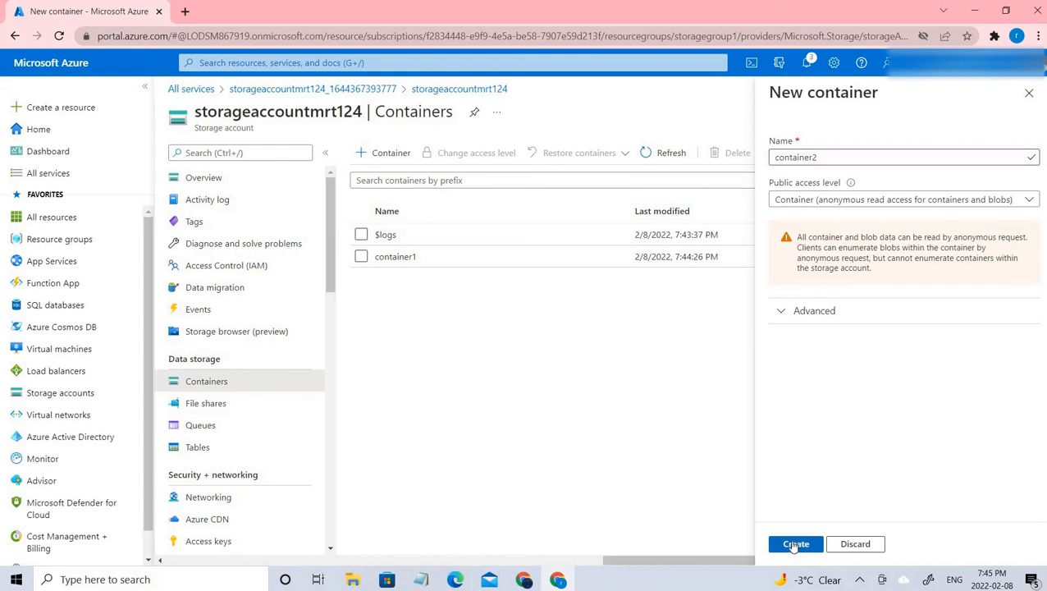
left_click(795, 544)
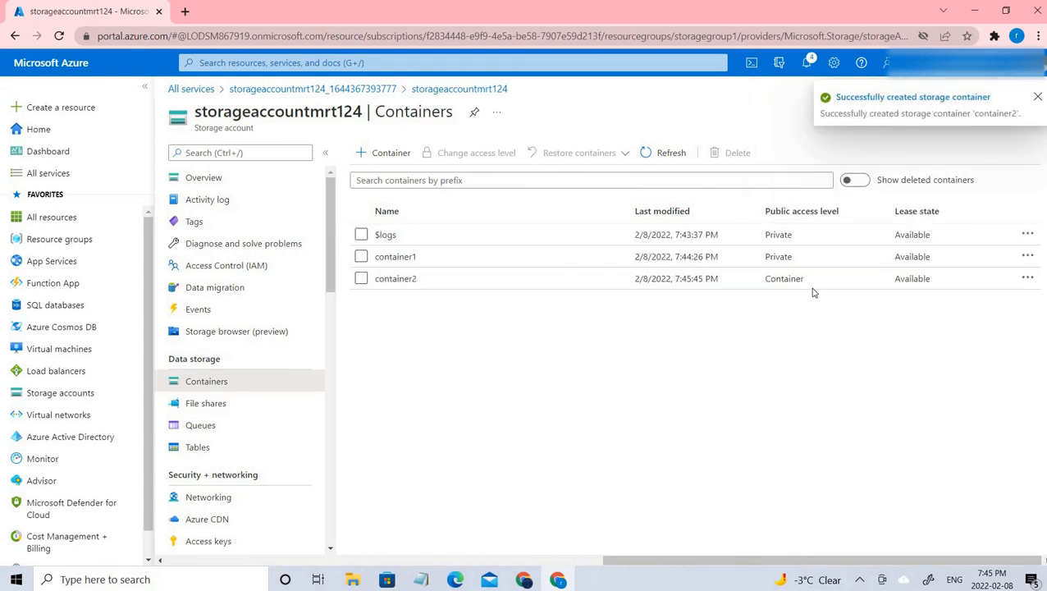
Open container2's blob upload form and examine the advanced options, including blob type, block size, access tier, encryption scope and retention policy.
left_click(390, 280)
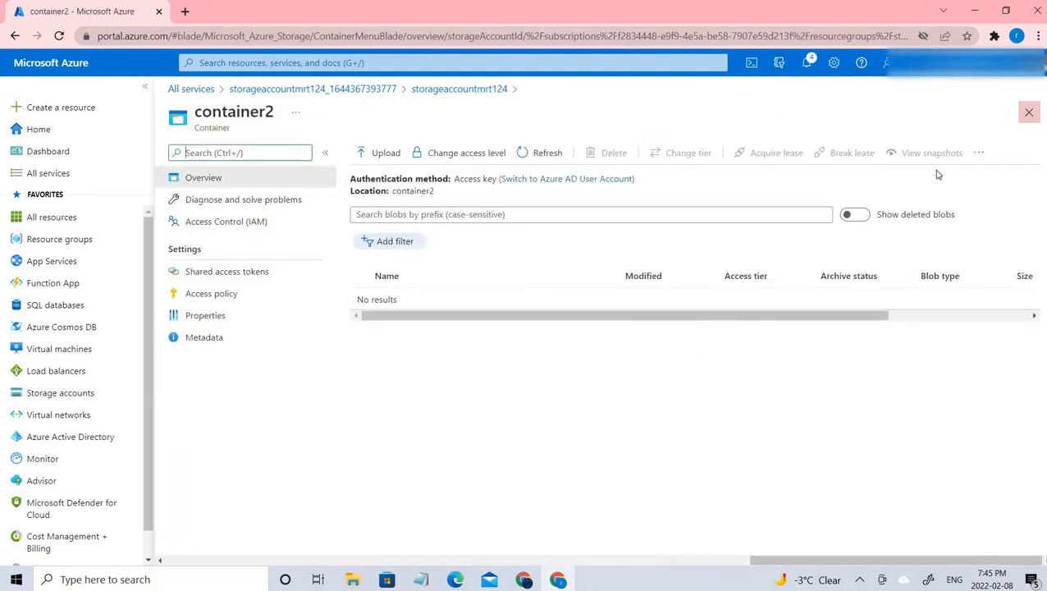
left_click(378, 153)
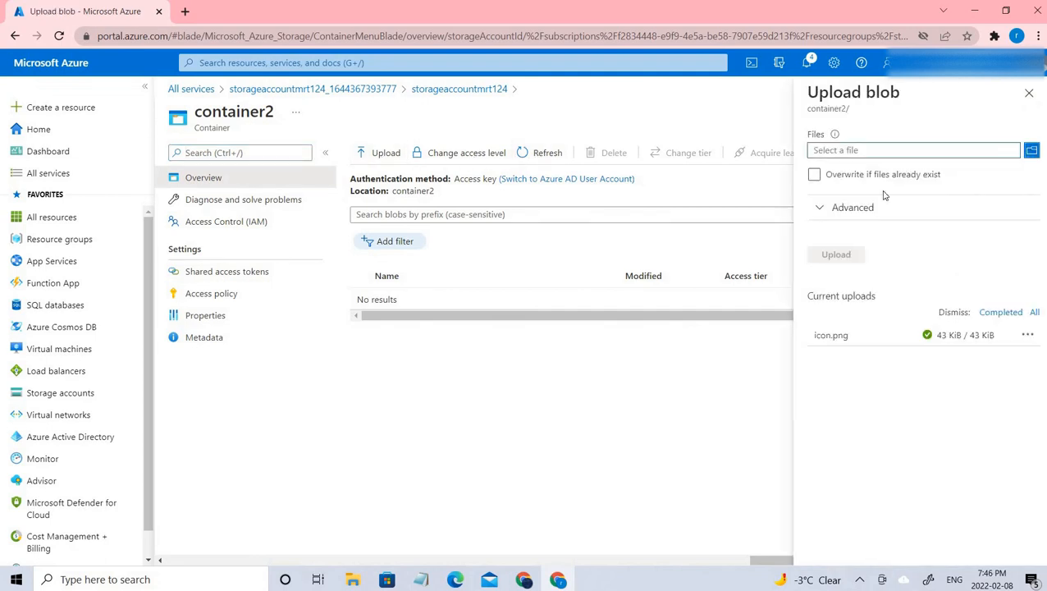
left_click(841, 209)
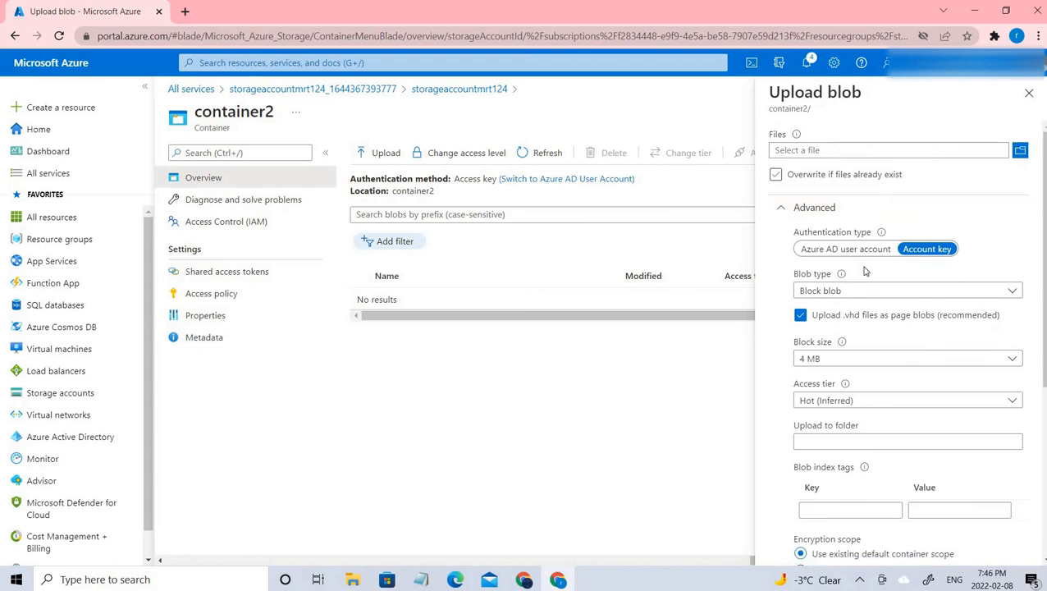
scroll(858, 372, "down", 3)
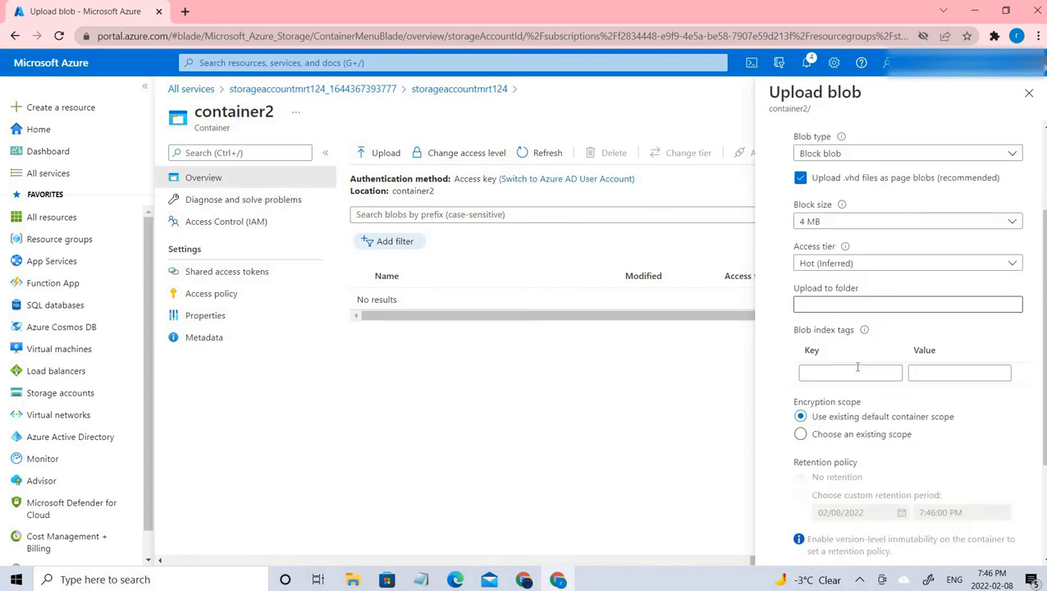
scroll(860, 347, "up", 3)
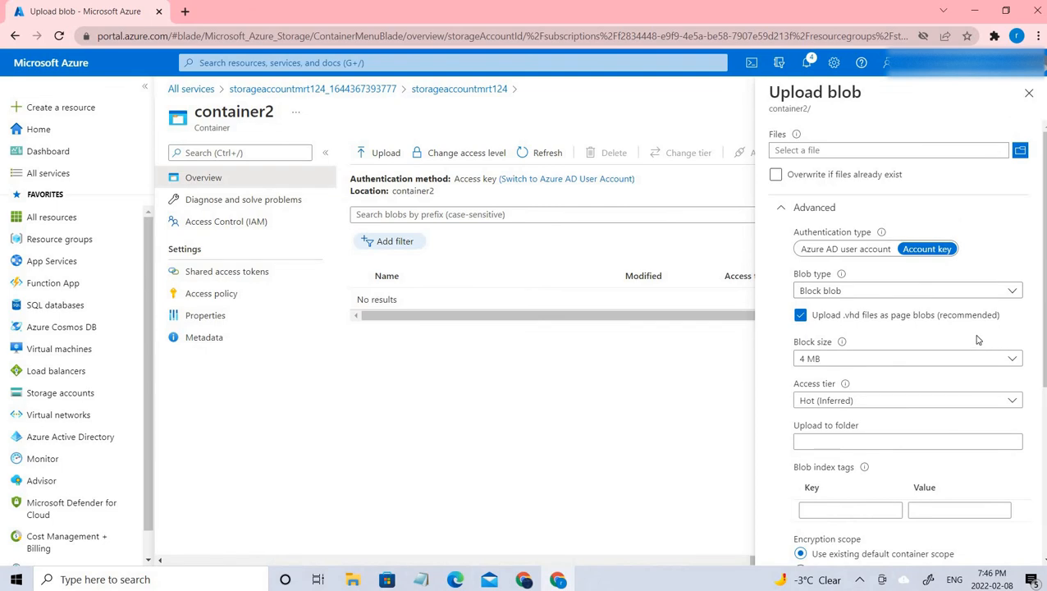
scroll(977, 339, "down", 3)
scroll(975, 339, "up", 3)
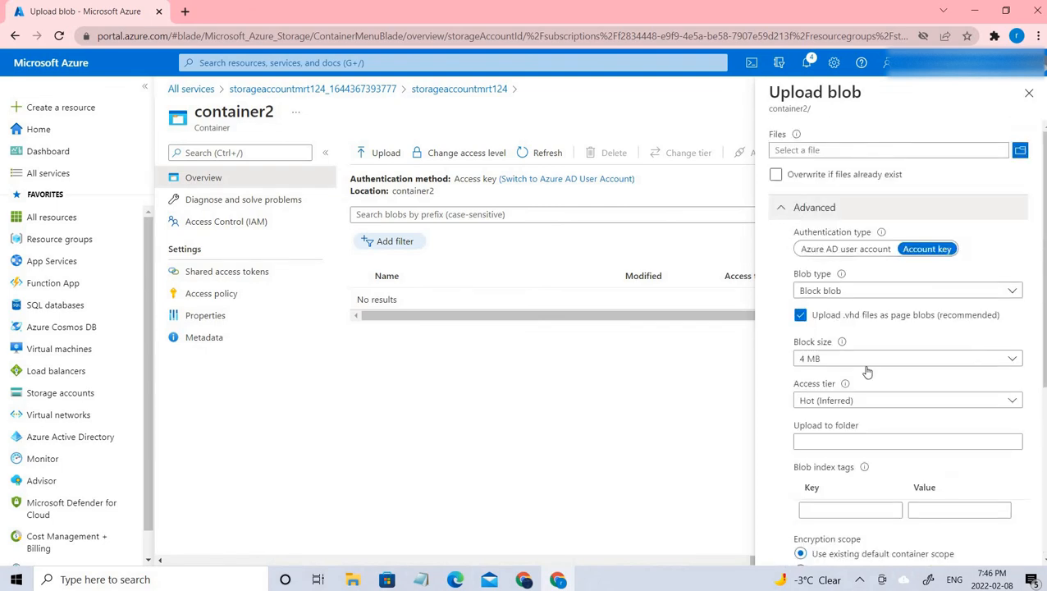
scroll(866, 370, "down", 4)
scroll(866, 371, "up", 3)
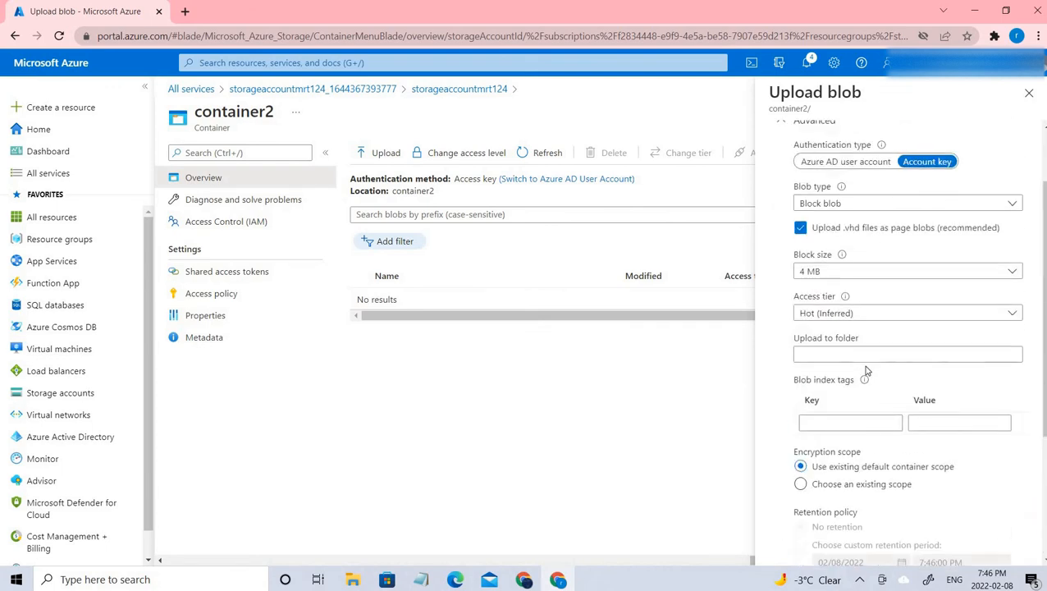
scroll(866, 371, "down", 3)
scroll(785, 159, "up", 5)
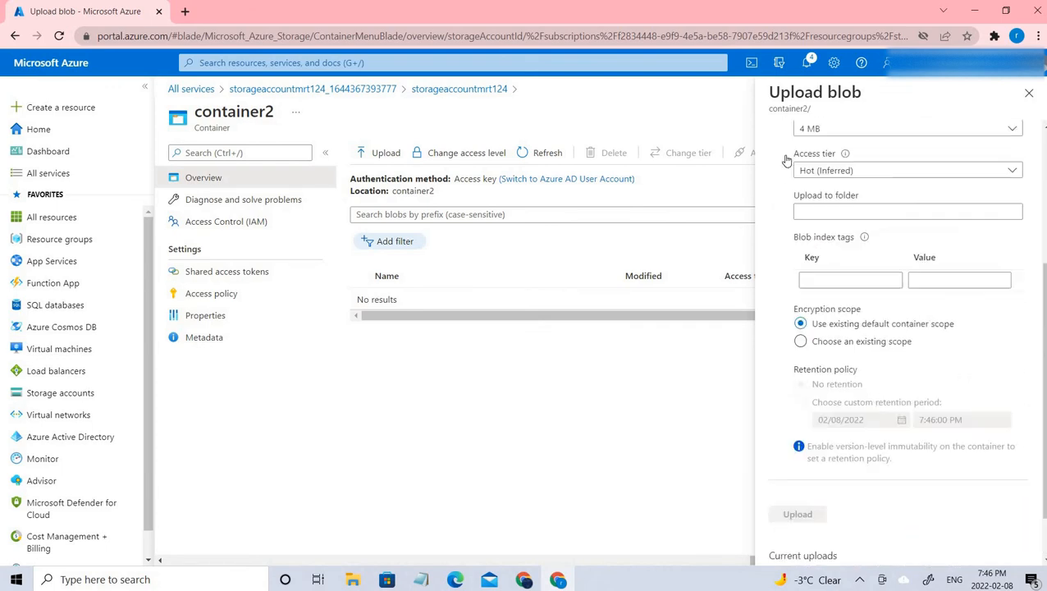
left_click(794, 212)
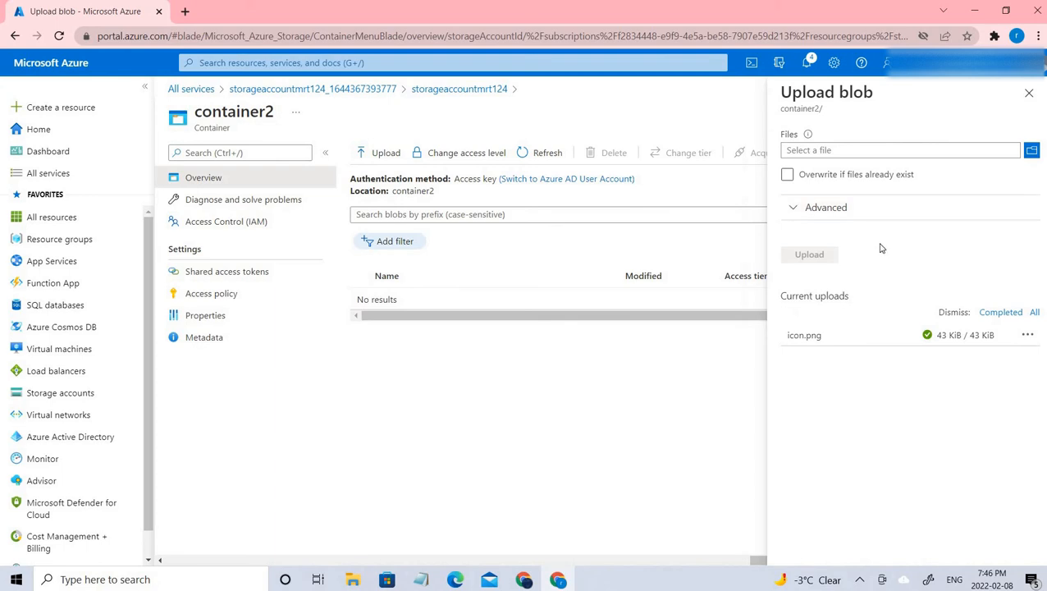
Upload the file icon.png from the burp folder to container2, closing the upload form when done.
left_click(787, 174)
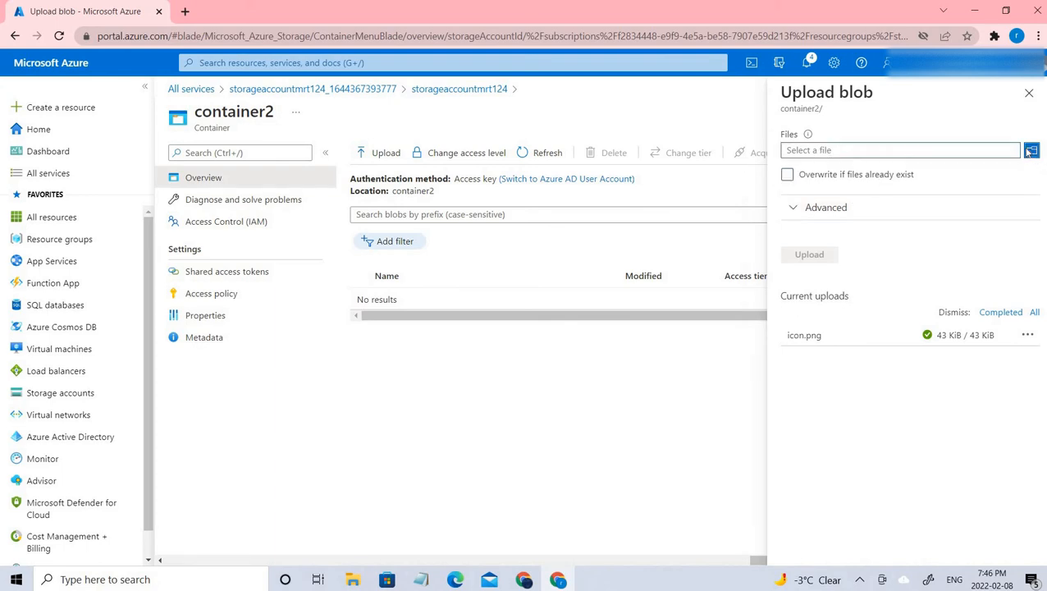
left_click(1032, 150)
double_click(172, 140)
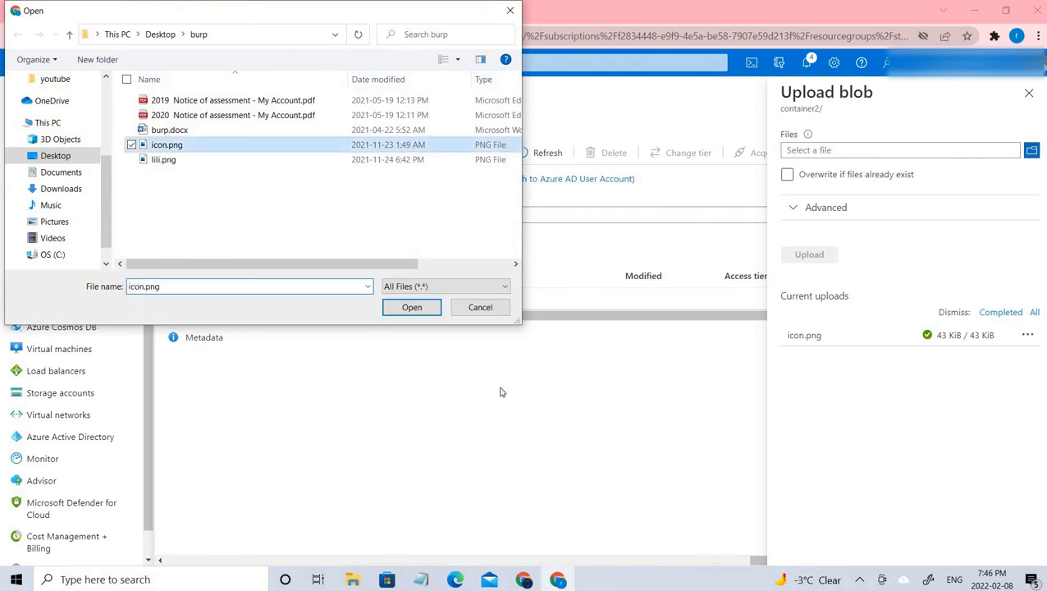
left_click(808, 255)
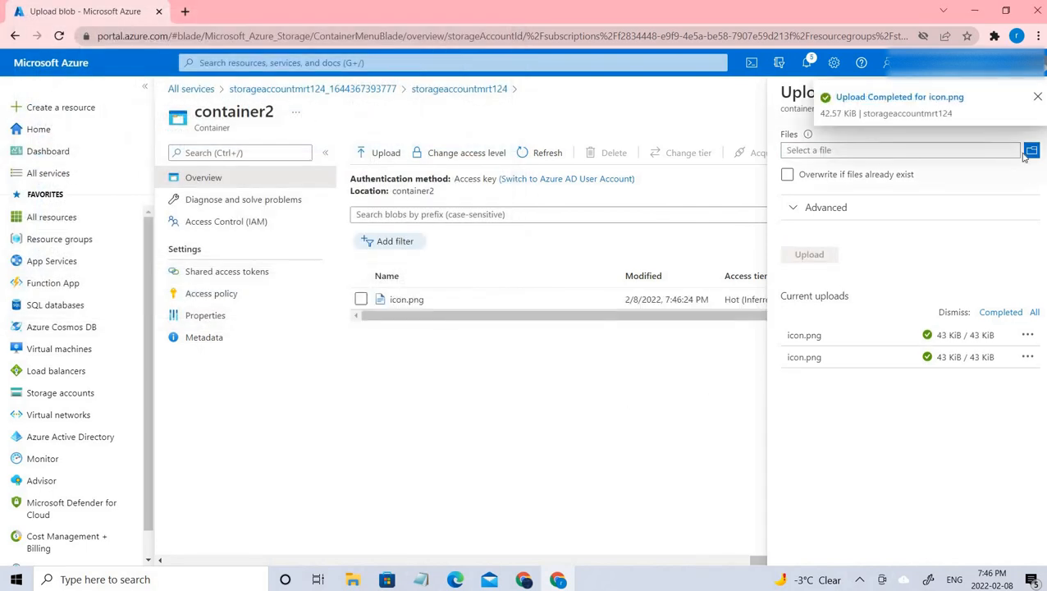
left_click(1037, 99)
left_click(1029, 93)
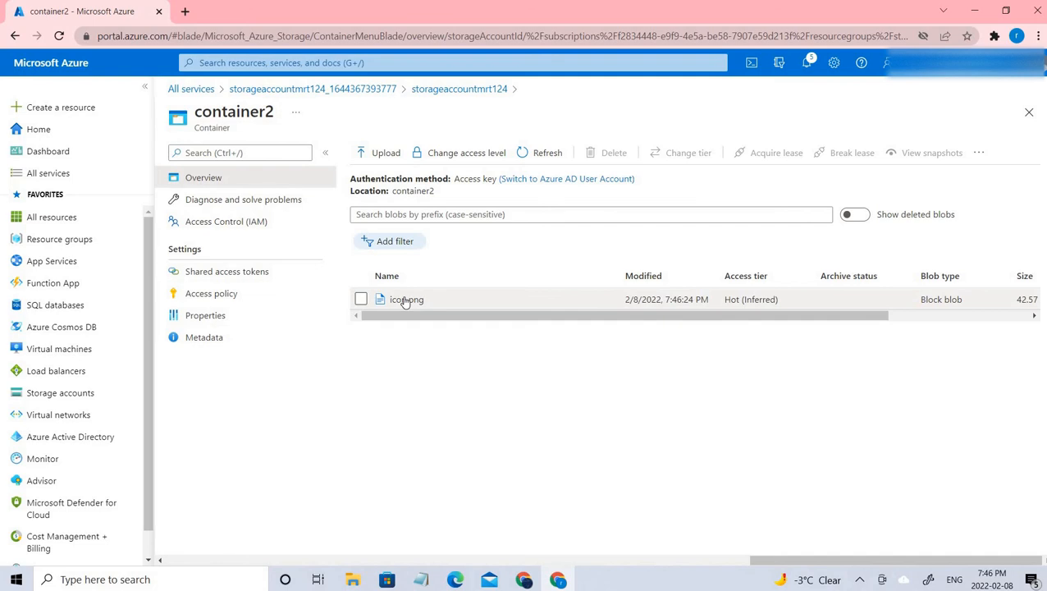
Open the icon.png blob in container2 and examine its URL, other properties, metadata fields and versions.
left_click(405, 300)
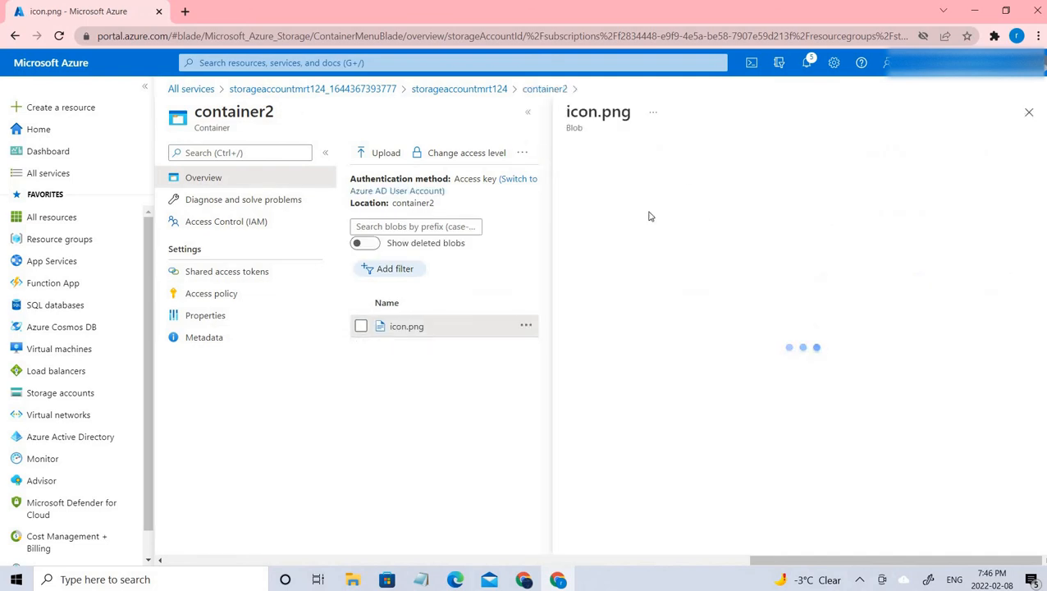
double_click(600, 237)
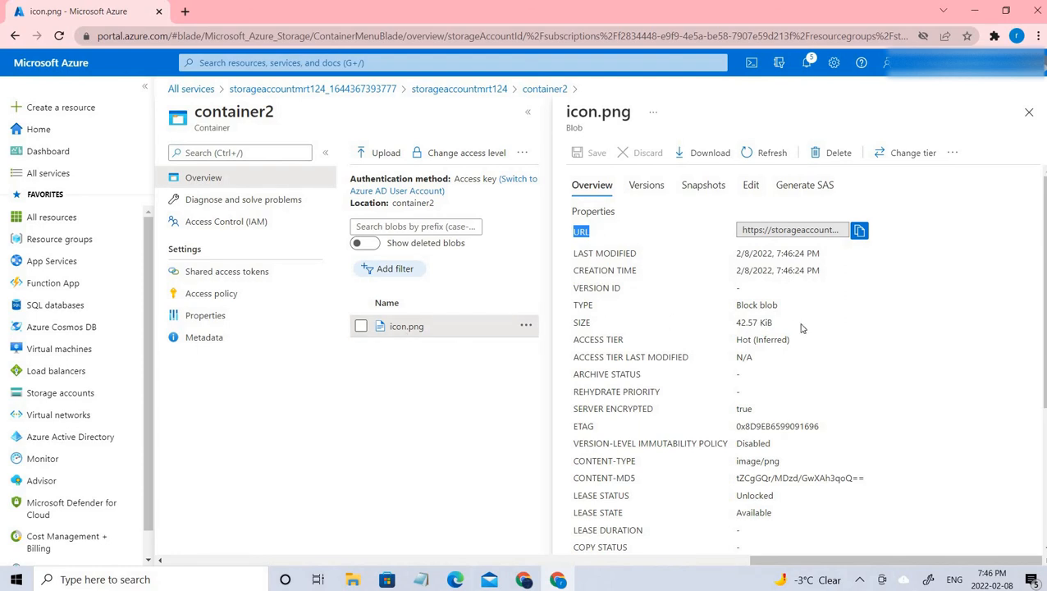
left_click_drag(813, 428, 854, 525)
scroll(848, 449, "down", 3)
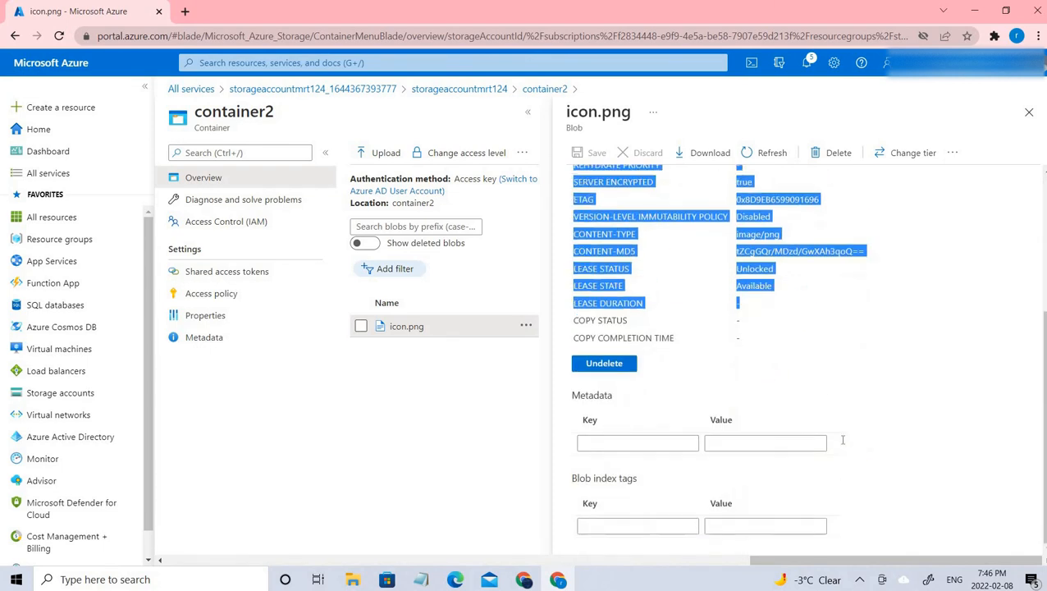
scroll(849, 449, "up", 3)
left_click(667, 187)
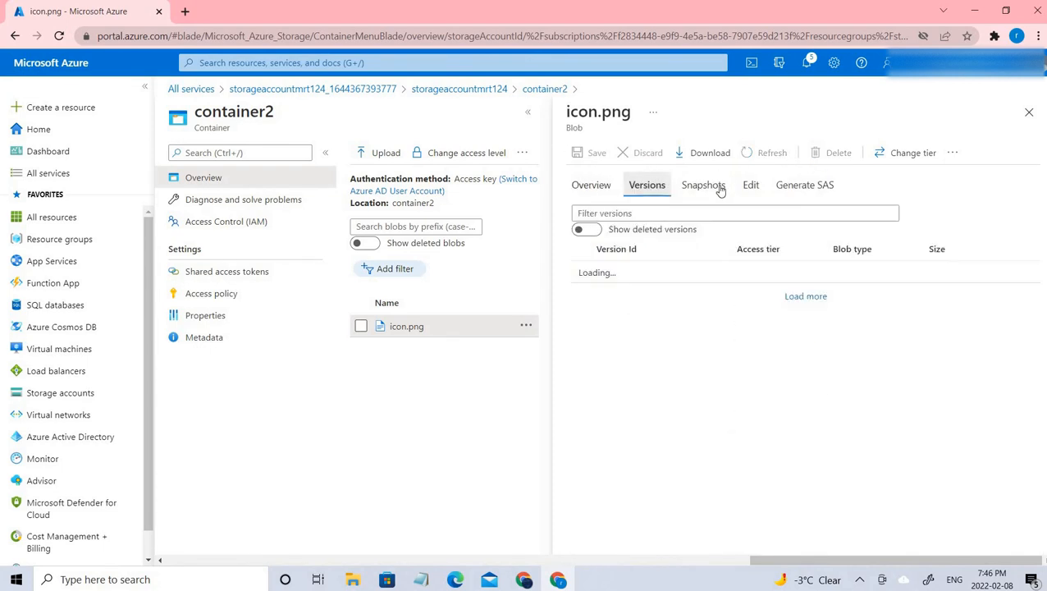
left_click(714, 186)
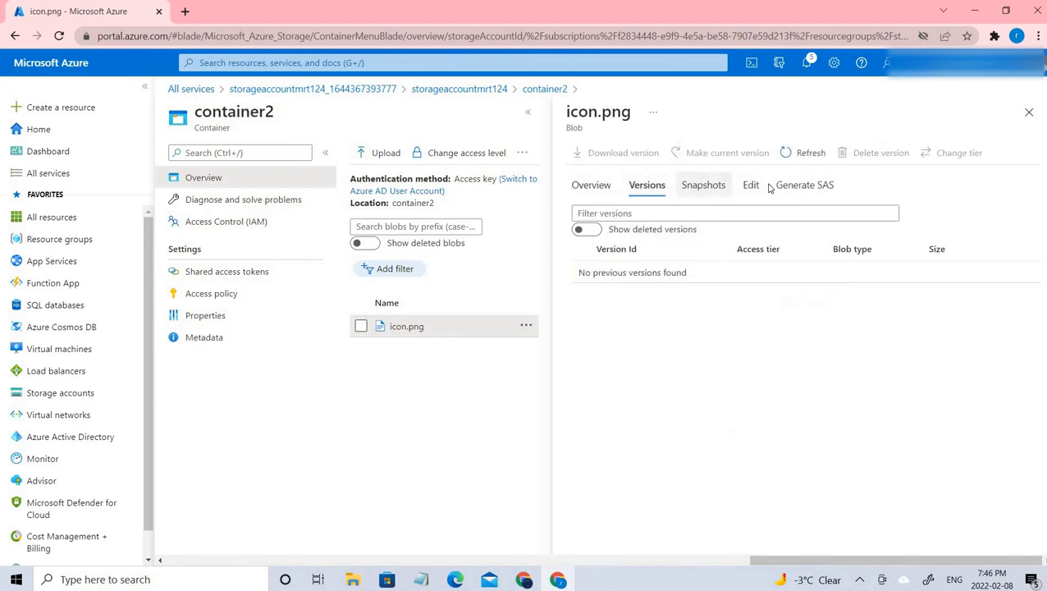
Close the blob details, return to the storage account's container list and compare the containers' public access levels.
left_click(1030, 112)
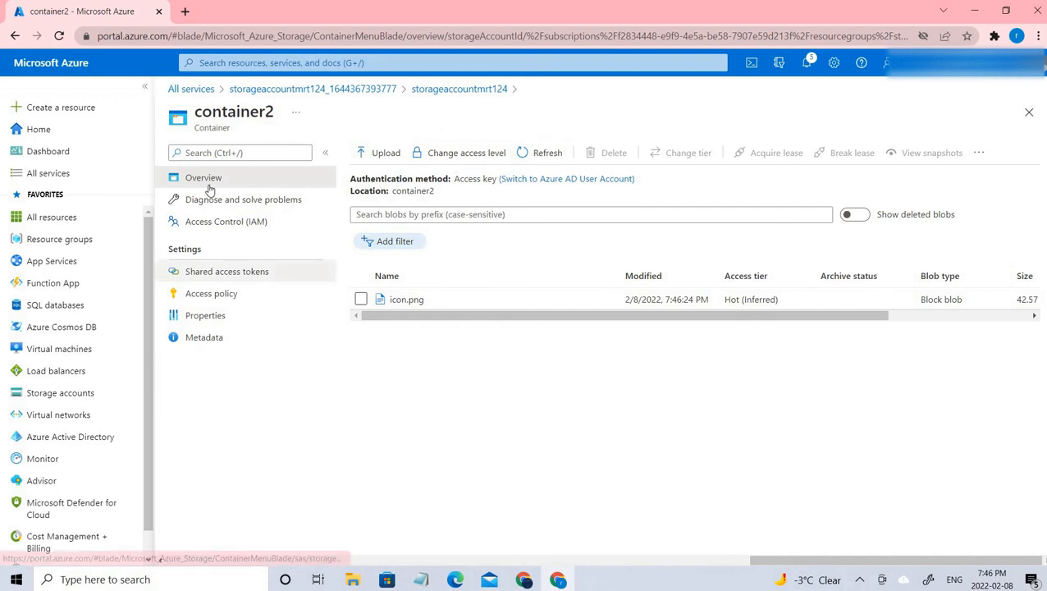
left_click(427, 90)
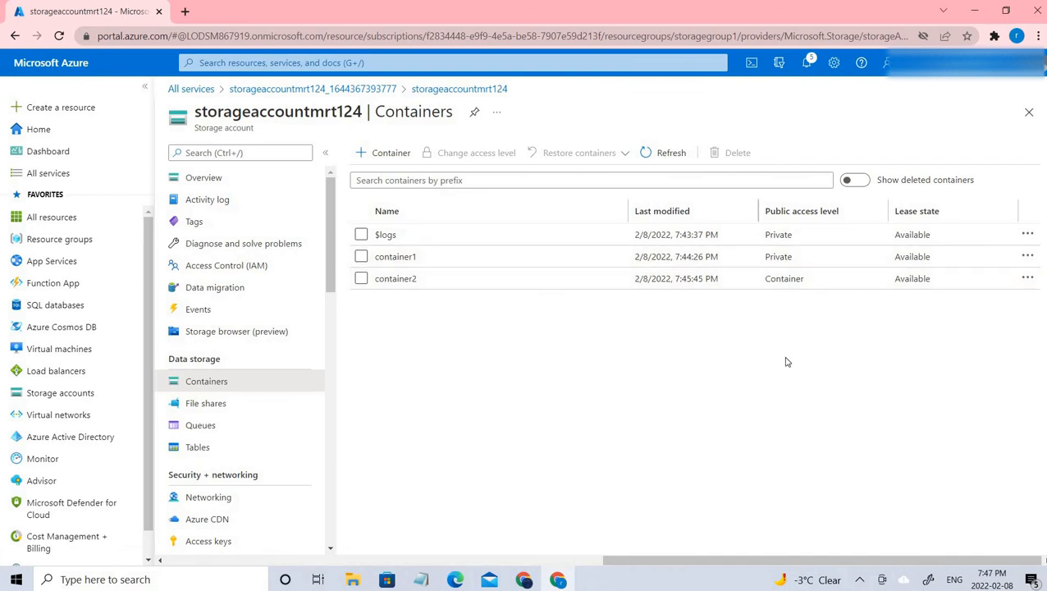
left_click_drag(855, 216, 775, 214)
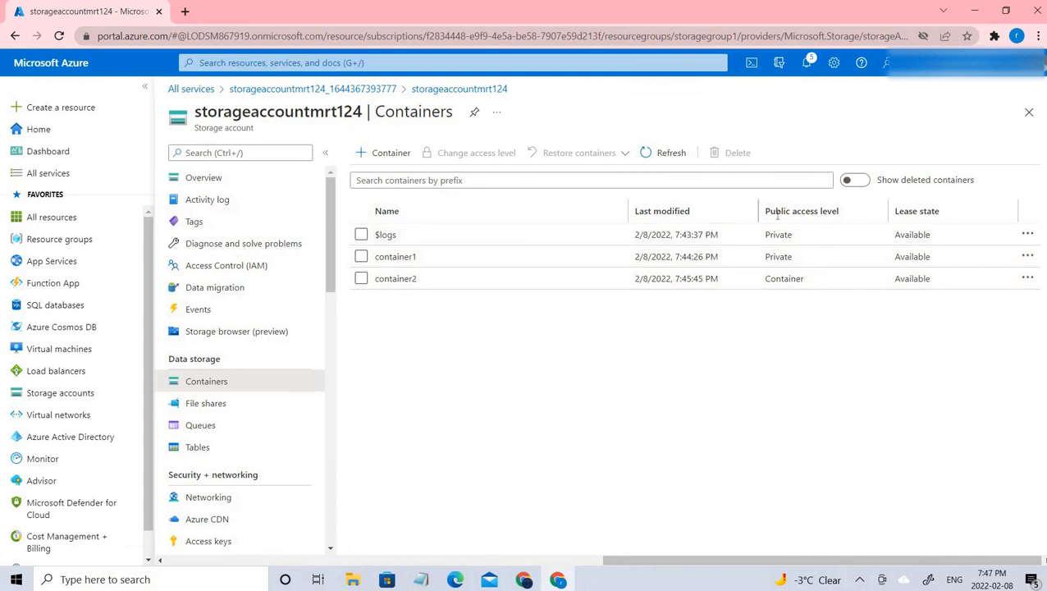